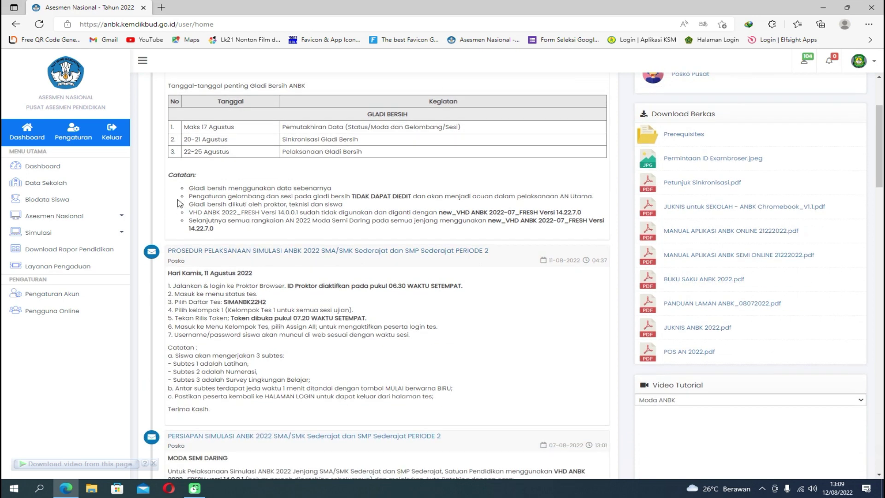
# - Examine the Gladi Bersih announcement's notes on the uneditable wave and session settings and the replacement of VHD ANBK 2022_FRESH, highlighting the key phrases
pyautogui.moveTo(171, 177); pyautogui.dragTo(208, 178)
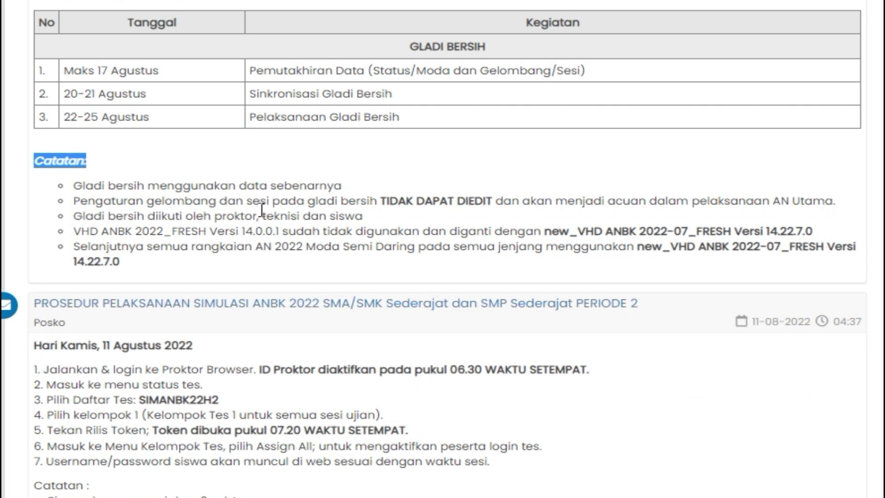
pyautogui.moveTo(247, 202); pyautogui.dragTo(338, 205)
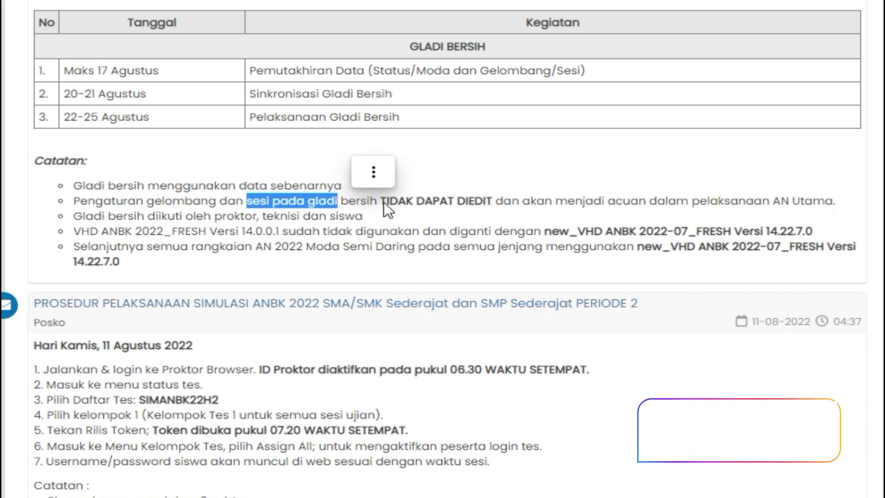
pyautogui.click(380, 204)
pyautogui.moveTo(380, 203); pyautogui.dragTo(496, 200)
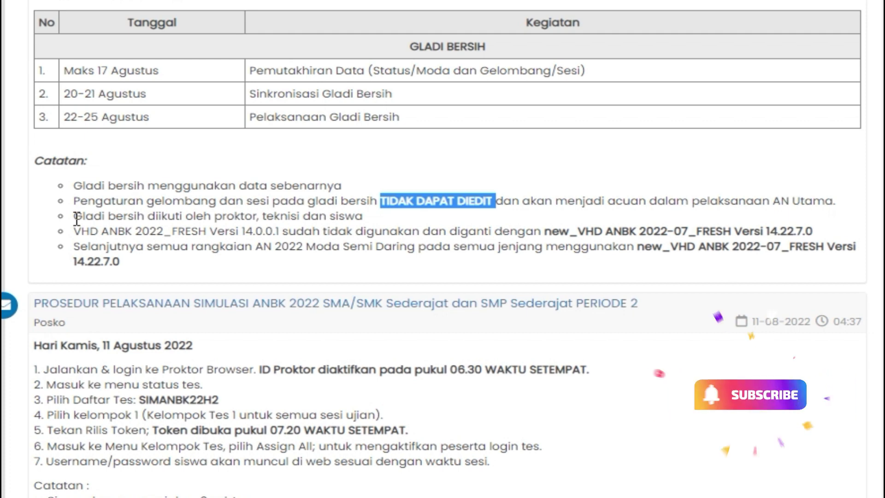
pyautogui.moveTo(74, 231); pyautogui.dragTo(167, 231)
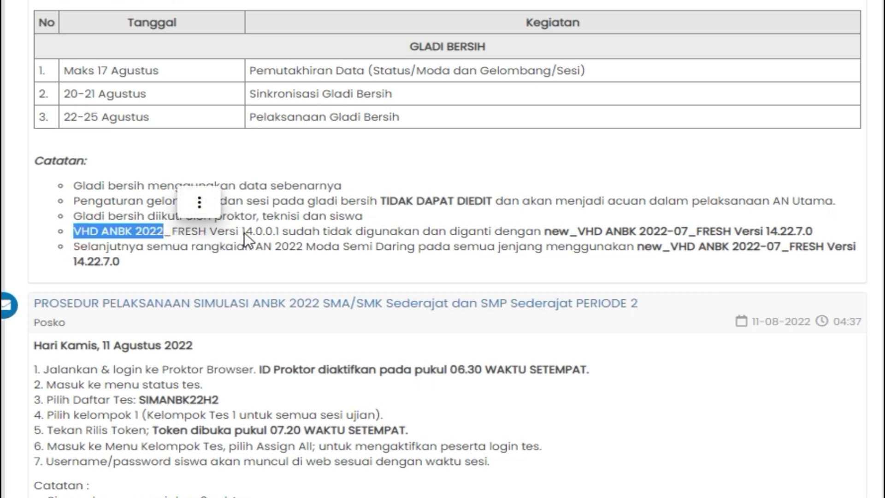
pyautogui.moveTo(282, 231); pyautogui.dragTo(542, 233)
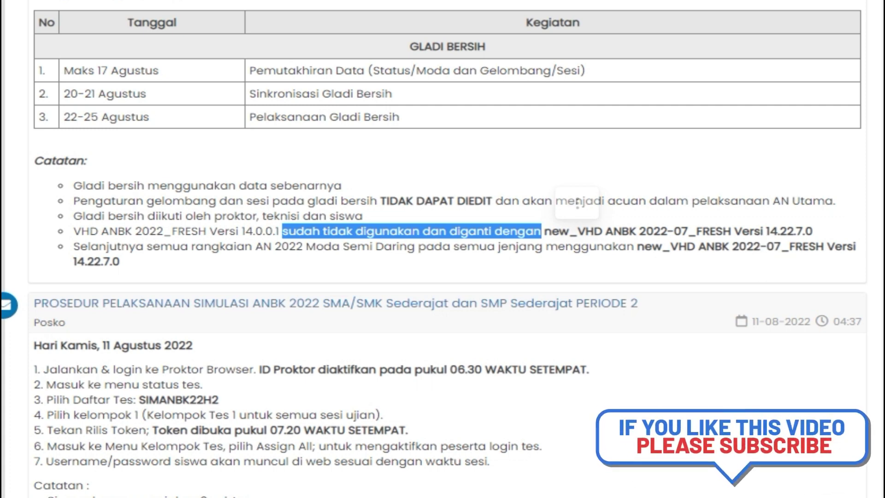
# - Switch to File Explorer, open ANBK 2022 > Master Fresh on DATA SEKOLAH (D:), select new_VHD ANBK 2022-07_FRESH, and maximize the window
pyautogui.click(92, 489)
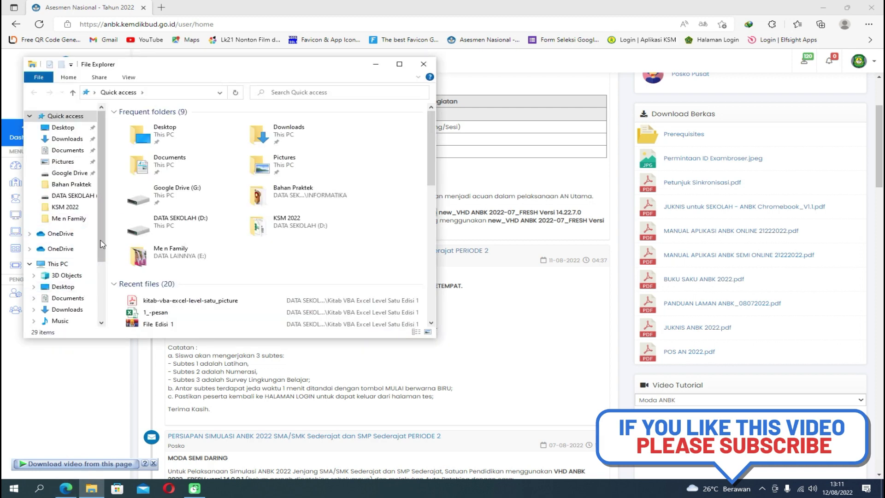
pyautogui.scroll(-2, 86, 276)
pyautogui.click(74, 302)
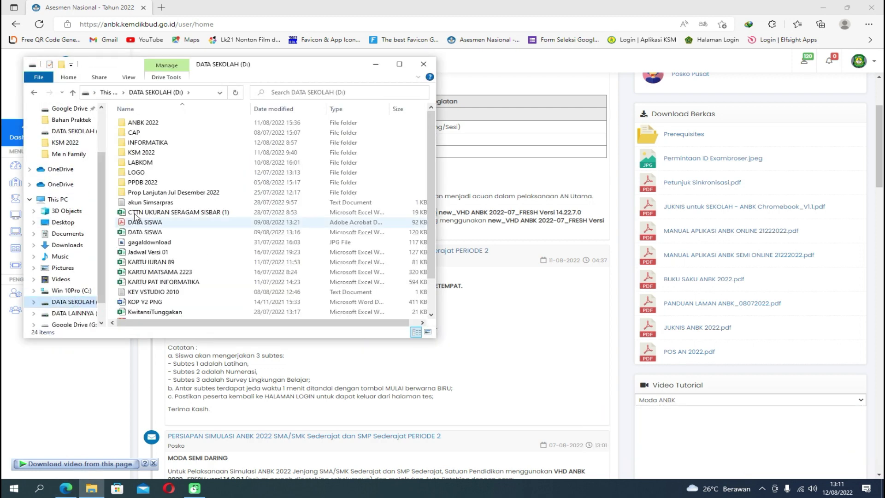
pyautogui.doubleClick(156, 123)
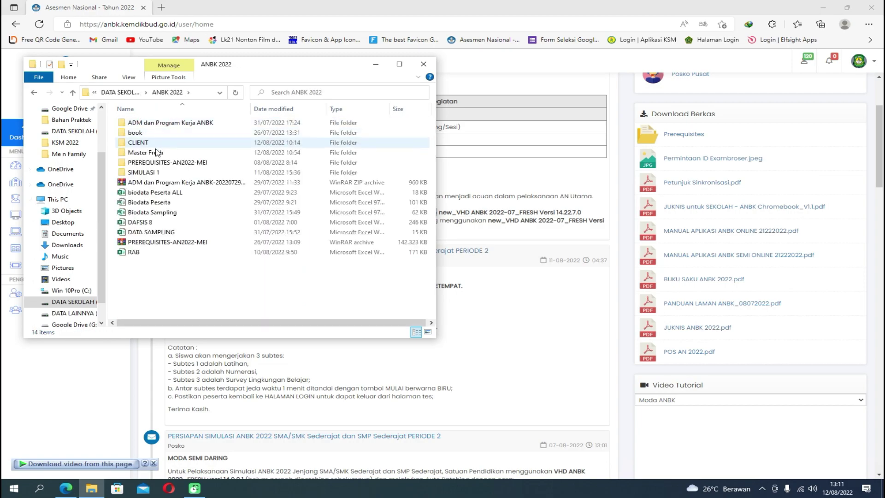
pyautogui.doubleClick(154, 152)
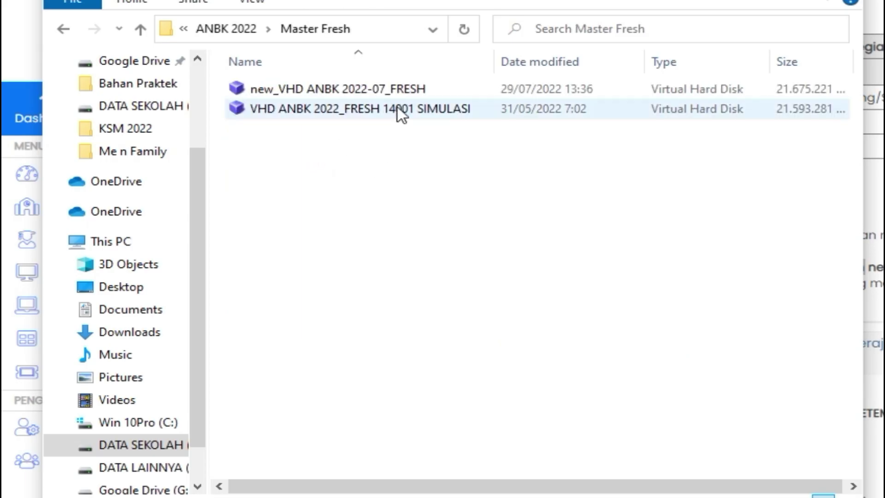
pyautogui.click(411, 109)
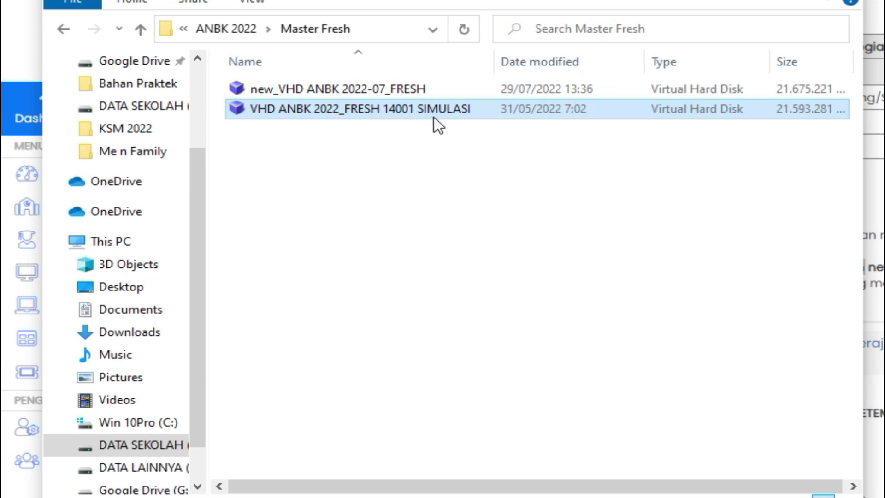
pyautogui.click(375, 93)
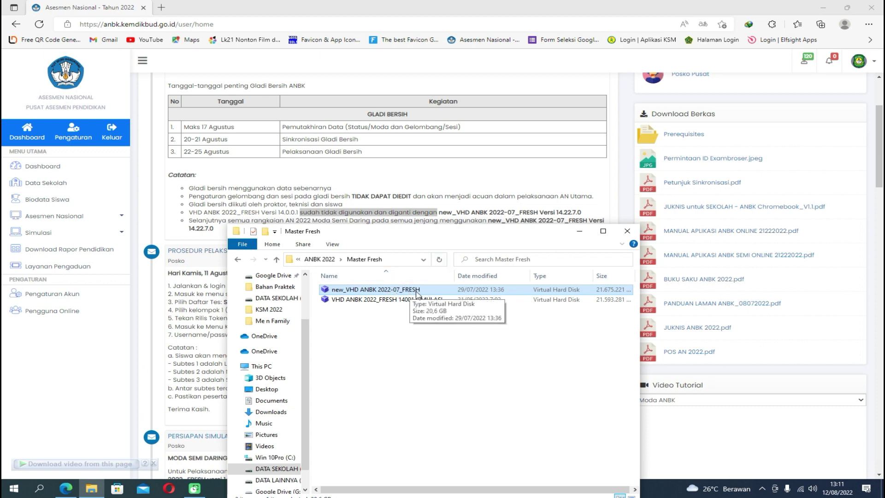
pyautogui.moveTo(435, 242); pyautogui.dragTo(390, 145)
pyautogui.click(566, 133)
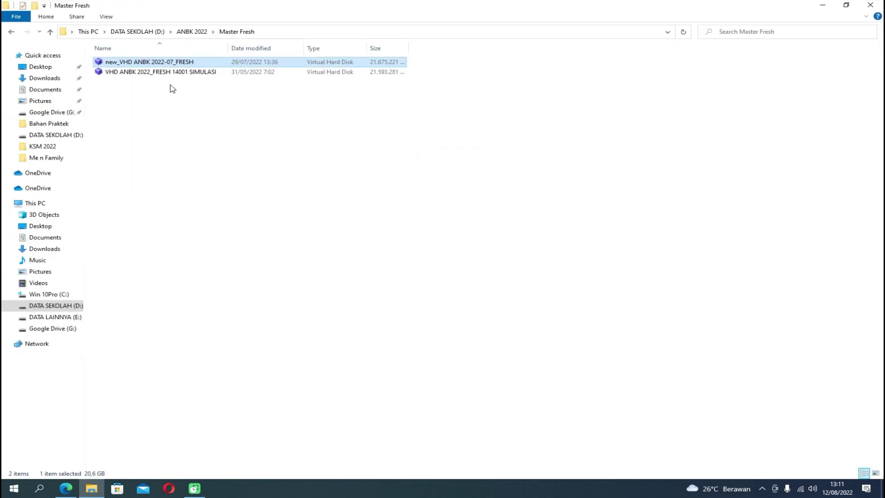
# - Create a folder named GLADI inside the ANBK 2022 folder
pyautogui.click(197, 33)
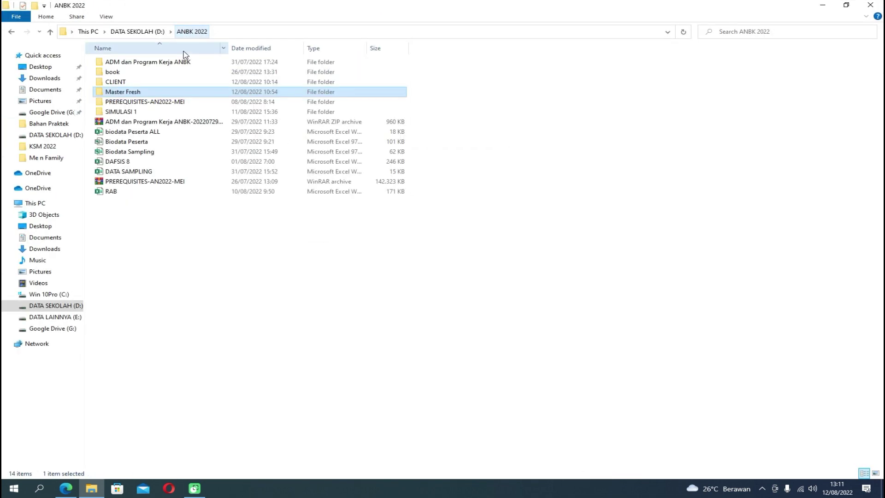
pyautogui.doubleClick(122, 92)
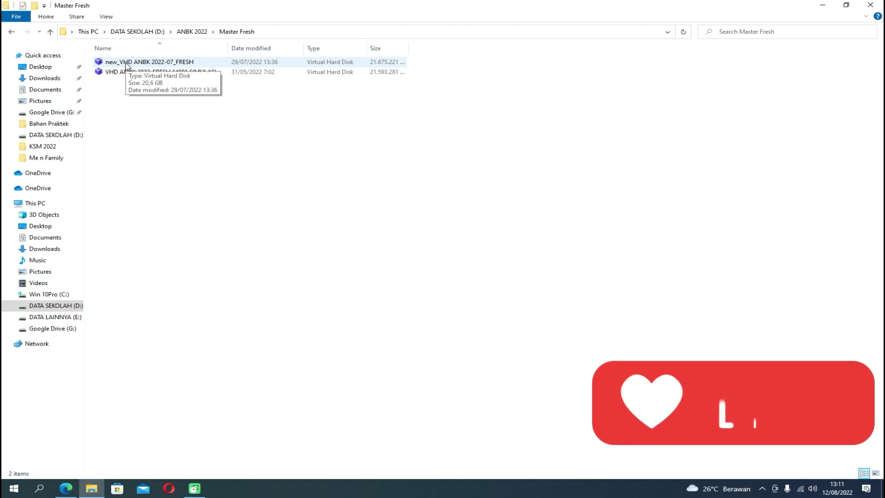
pyautogui.click(199, 31)
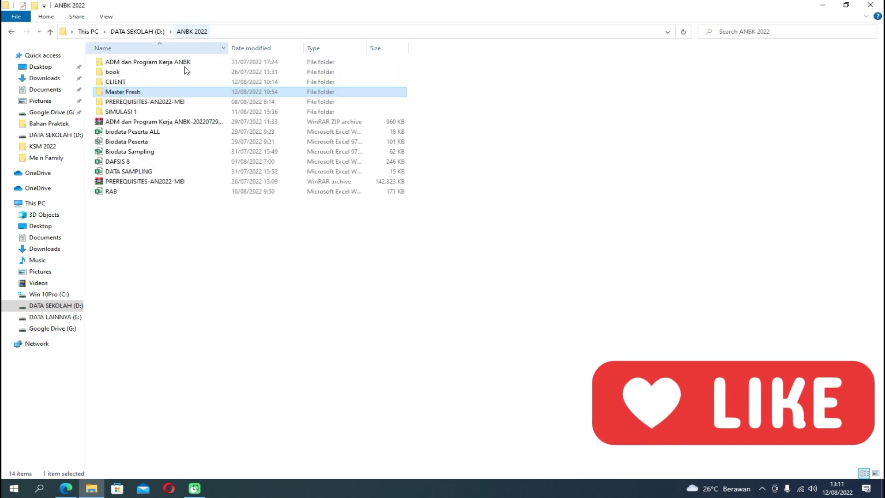
pyautogui.rightClick(166, 245)
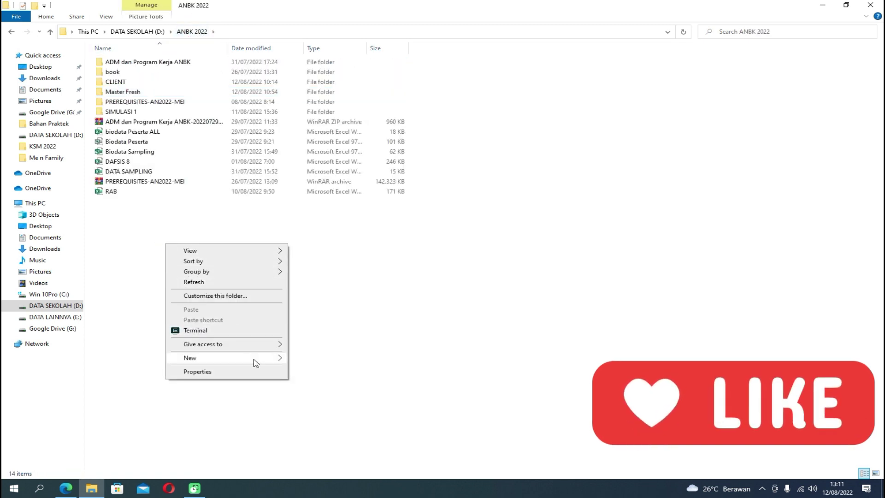
pyautogui.moveTo(258, 358)
pyautogui.click(344, 177)
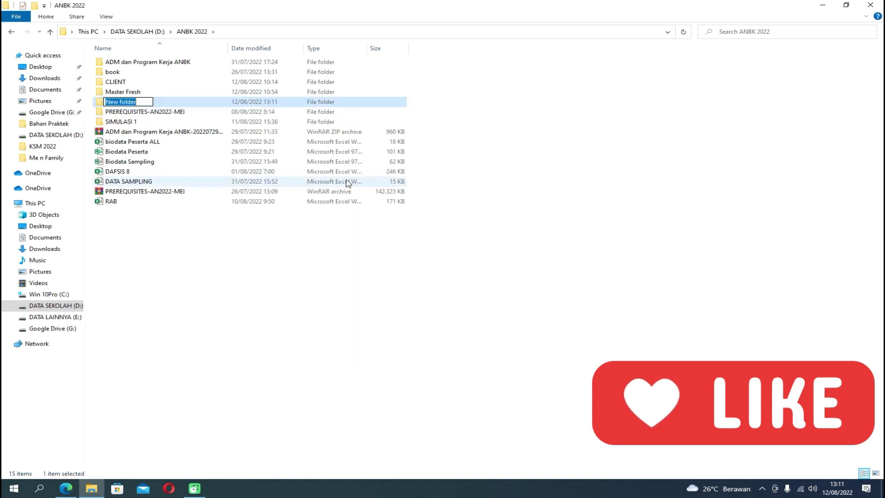
pyautogui.write('GLADI')
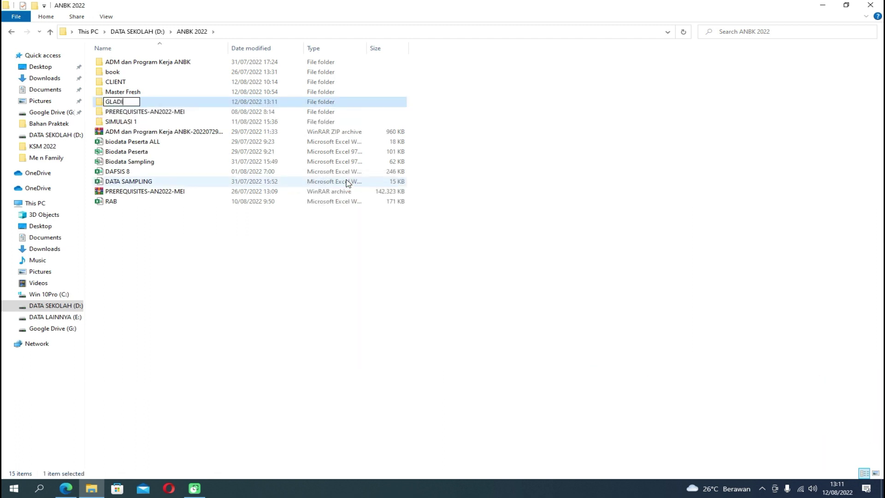
pyautogui.click(239, 241)
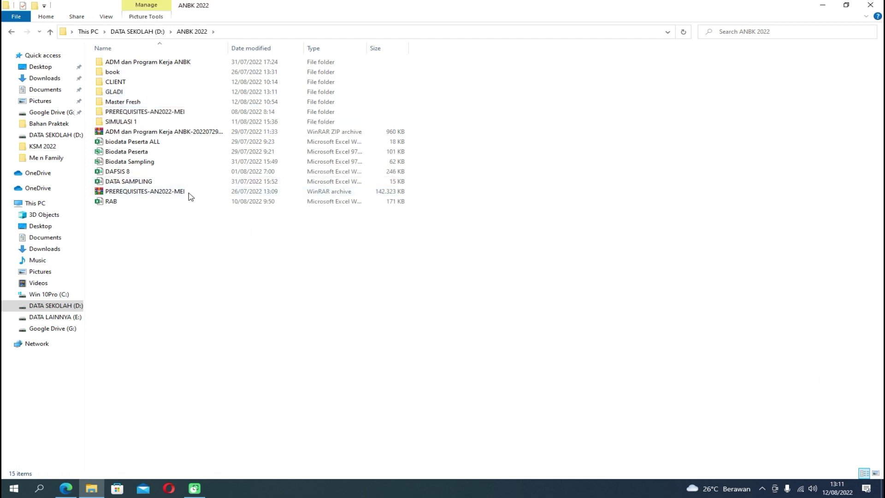
# - Copy new_VHD ANBK 2022-07_FRESH from the Master Fresh folder into the GLADI folder
pyautogui.doubleClick(118, 93)
pyautogui.click(11, 32)
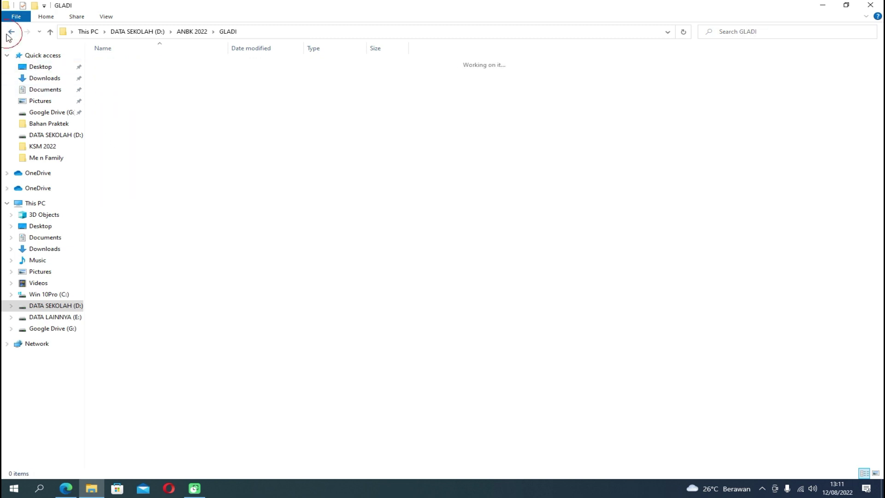
pyautogui.doubleClick(119, 101)
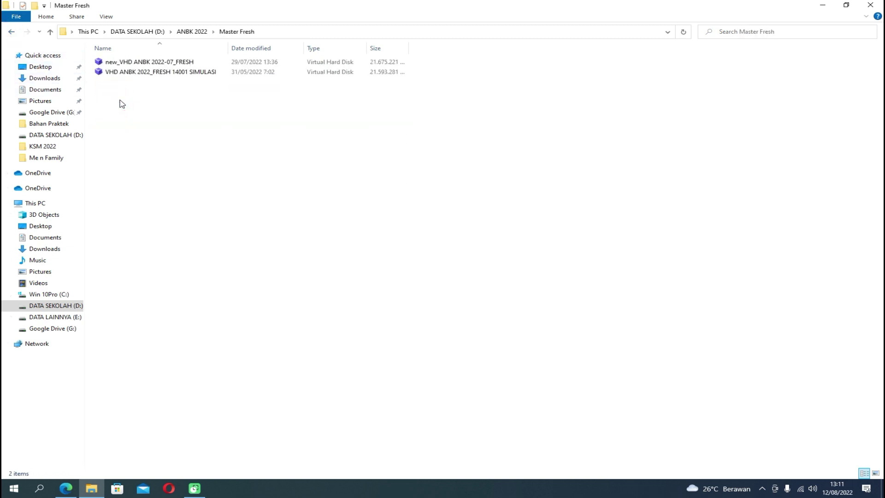
pyautogui.click(169, 65)
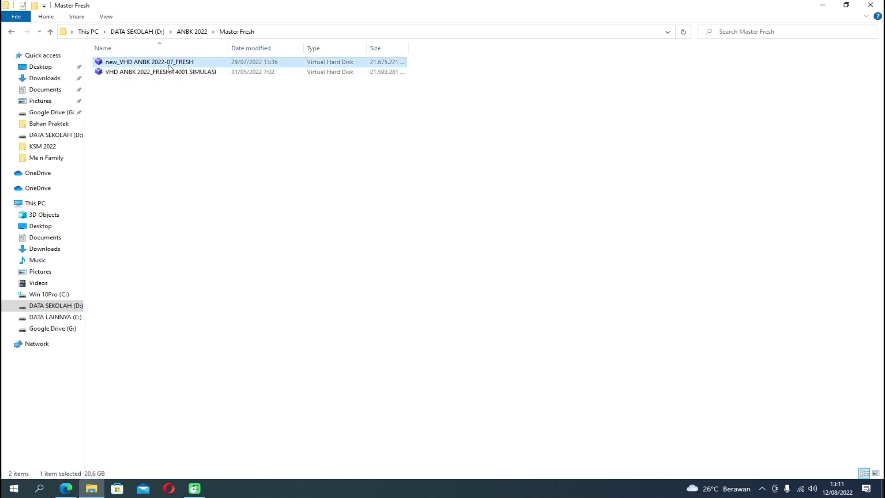
pyautogui.click(188, 33)
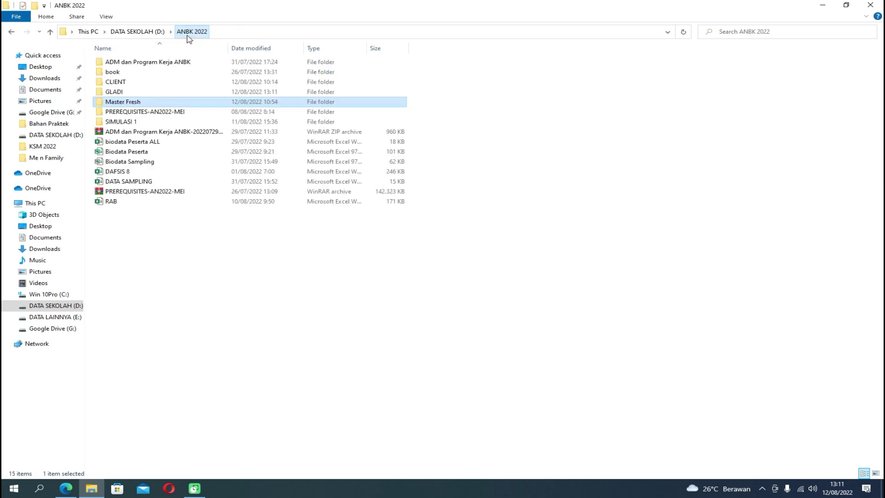
pyautogui.doubleClick(133, 91)
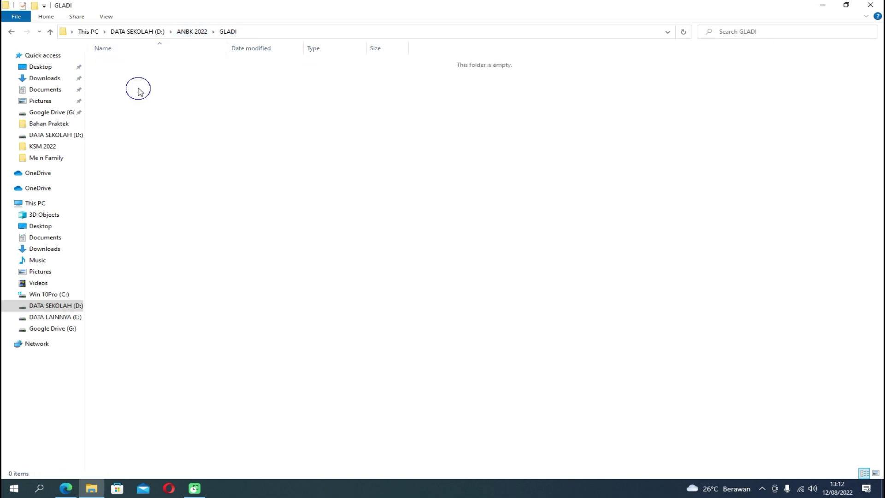
pyautogui.rightClick(139, 88)
pyautogui.click(180, 157)
# - Close the ANBK 2022 folder window and minimize the copy progress dialog
pyautogui.click(192, 31)
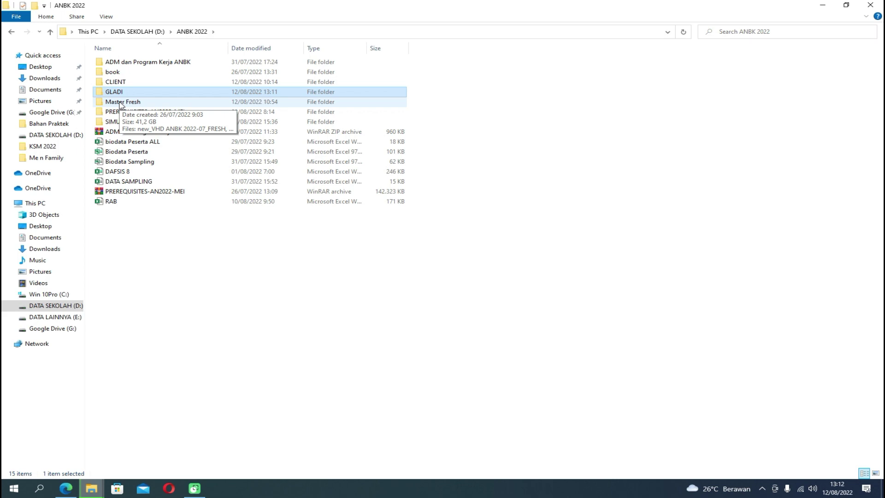
pyautogui.click(870, 5)
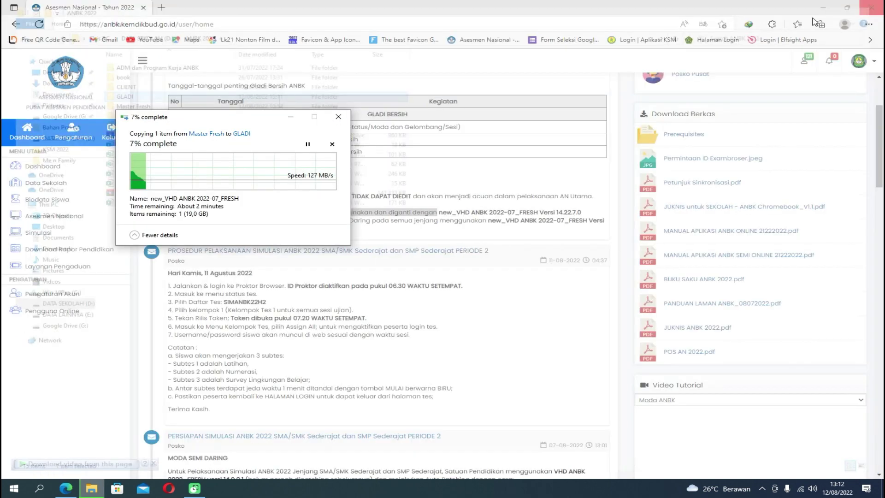
pyautogui.click(290, 117)
# - Examine the Gladi Bersih announcement's date and its last note on the VHD required for all school levels, highlighting the key phrases
pyautogui.click(303, 219)
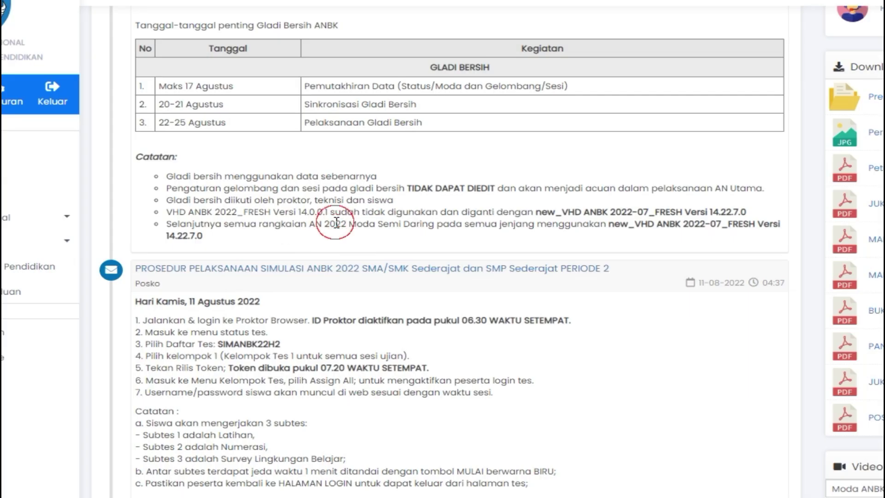
pyautogui.moveTo(167, 225); pyautogui.dragTo(347, 226)
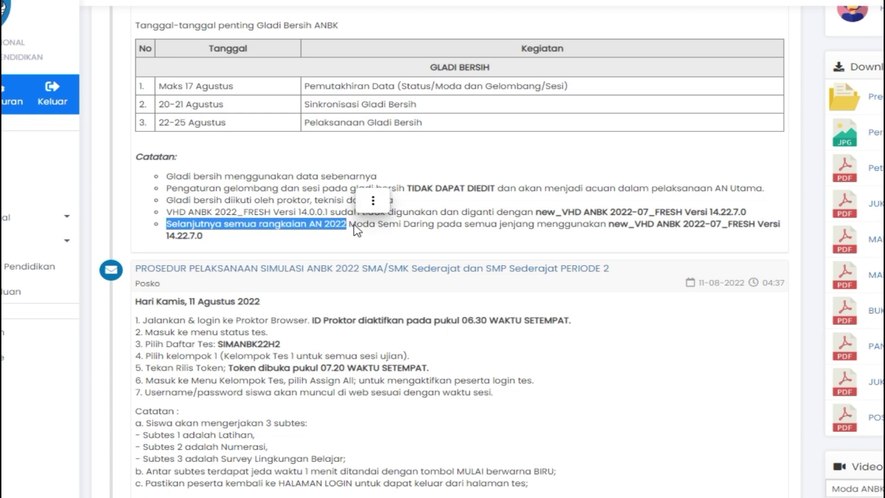
pyautogui.click(464, 225)
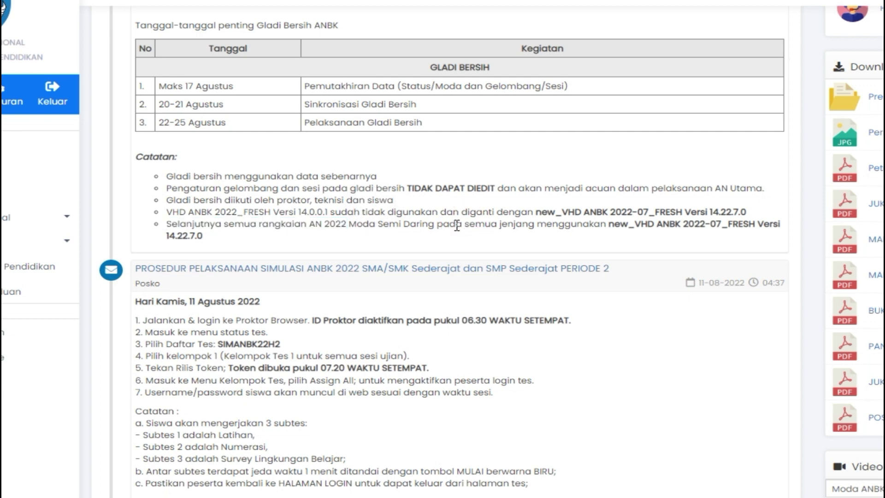
pyautogui.moveTo(439, 226); pyautogui.dragTo(541, 227)
pyautogui.scroll(4, 521, 292)
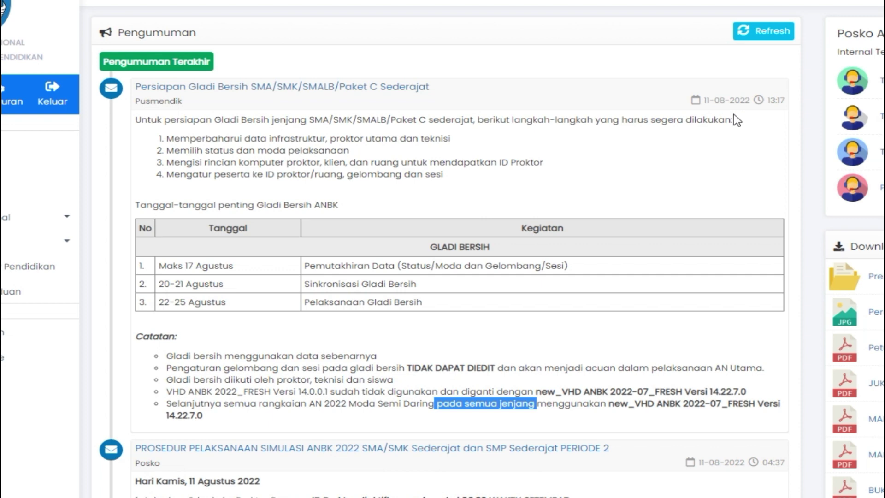
pyautogui.moveTo(704, 102); pyautogui.dragTo(755, 105)
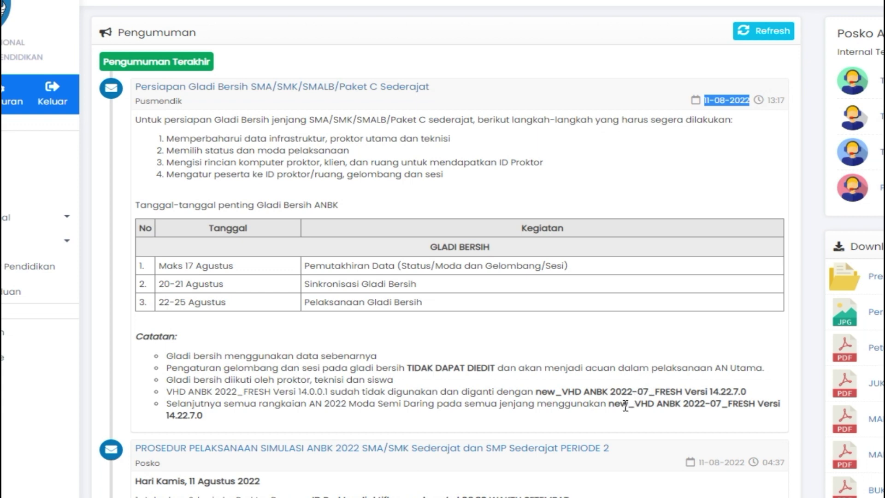
pyautogui.click(610, 407)
pyautogui.moveTo(610, 406); pyautogui.dragTo(722, 408)
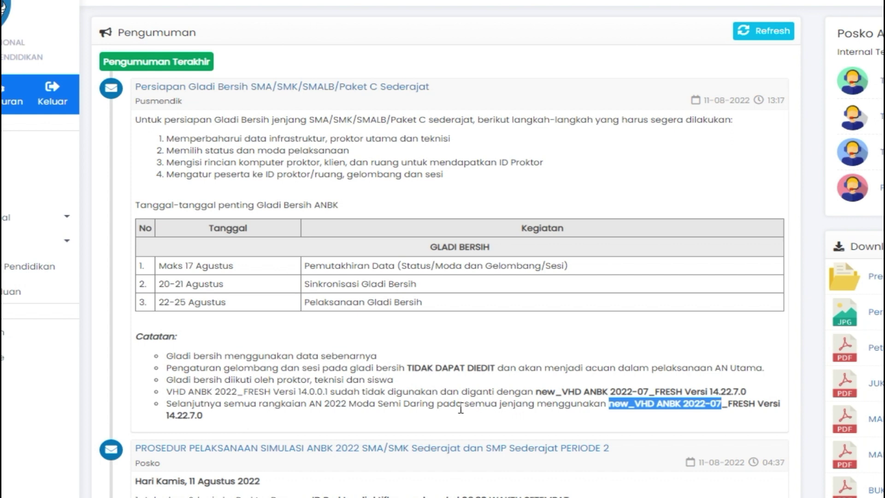
pyautogui.moveTo(462, 405); pyautogui.dragTo(541, 407)
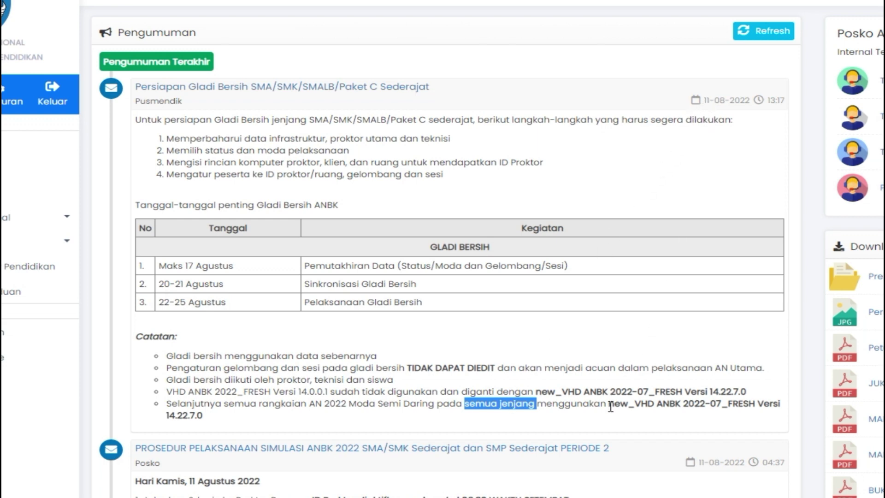
pyautogui.moveTo(609, 404); pyautogui.dragTo(723, 409)
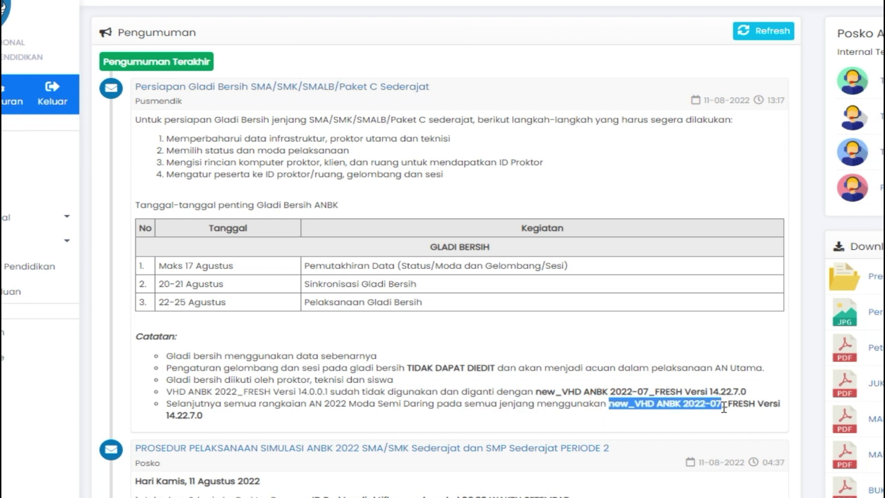
# - Bring the file copy progress dialog back up to check the transfer to GLADI
pyautogui.click(91, 488)
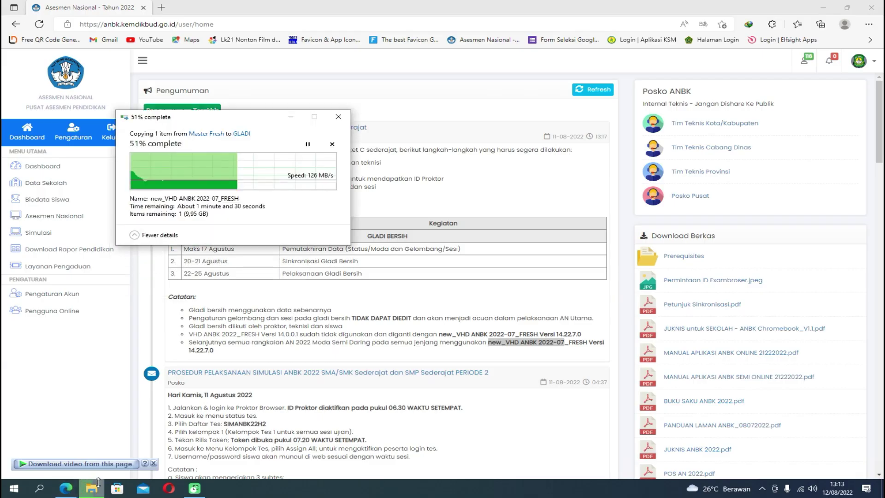
# - Open the ANBK 2022 folder window and examine the VHD files in Master Fresh, returning to ANBK 2022
pyautogui.click(92, 487)
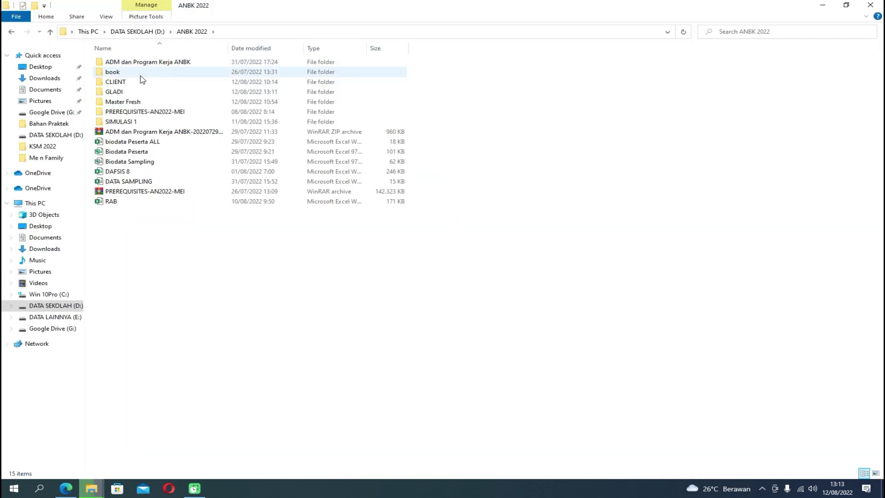
pyautogui.doubleClick(141, 102)
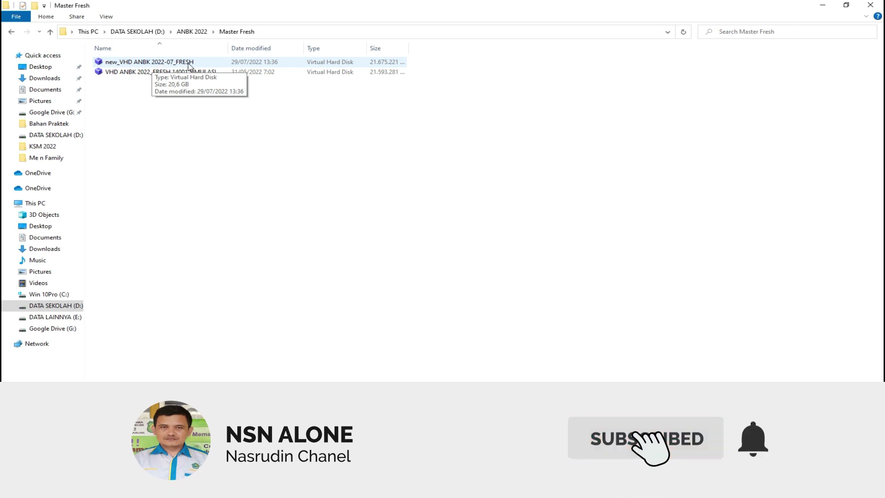
pyautogui.click(174, 62)
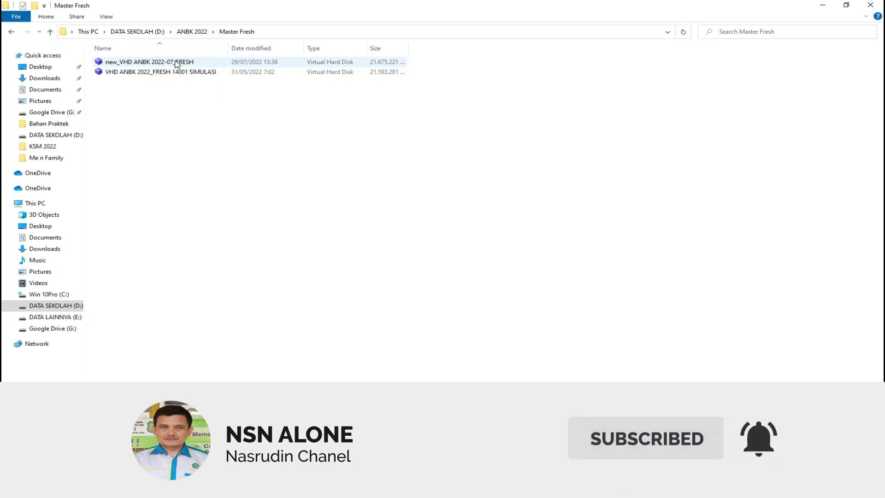
pyautogui.click(192, 33)
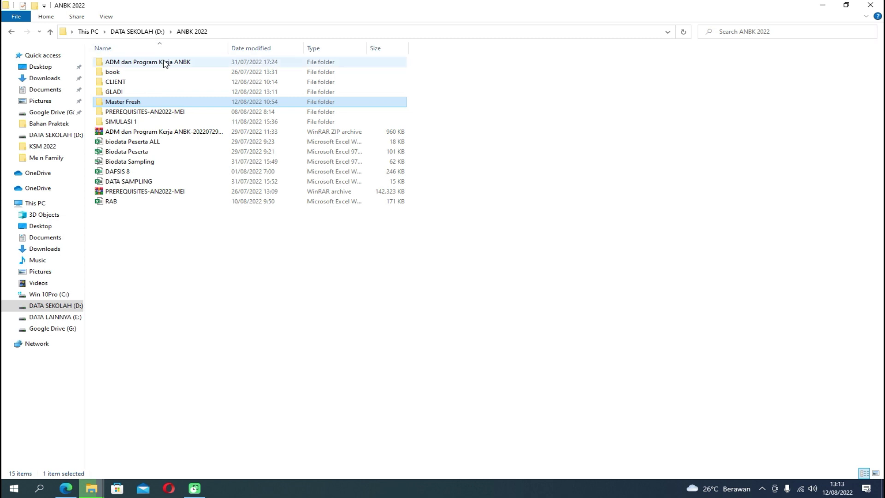
pyautogui.doubleClick(135, 100)
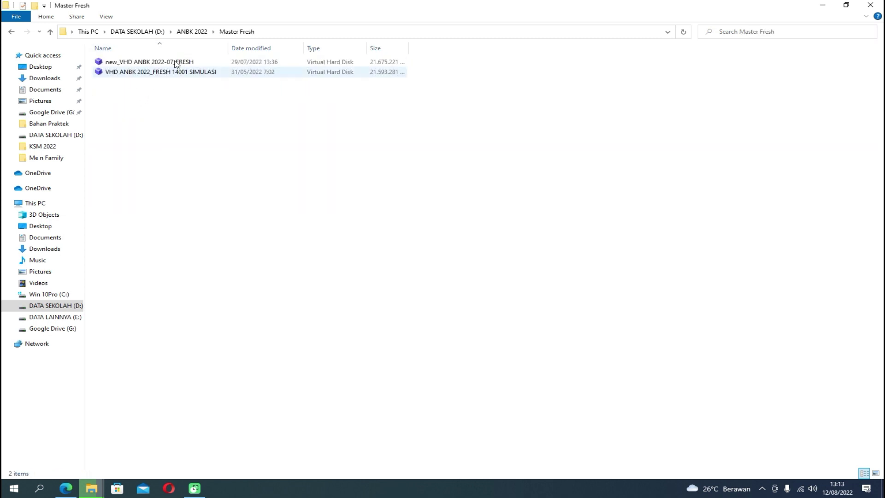
pyautogui.click(192, 32)
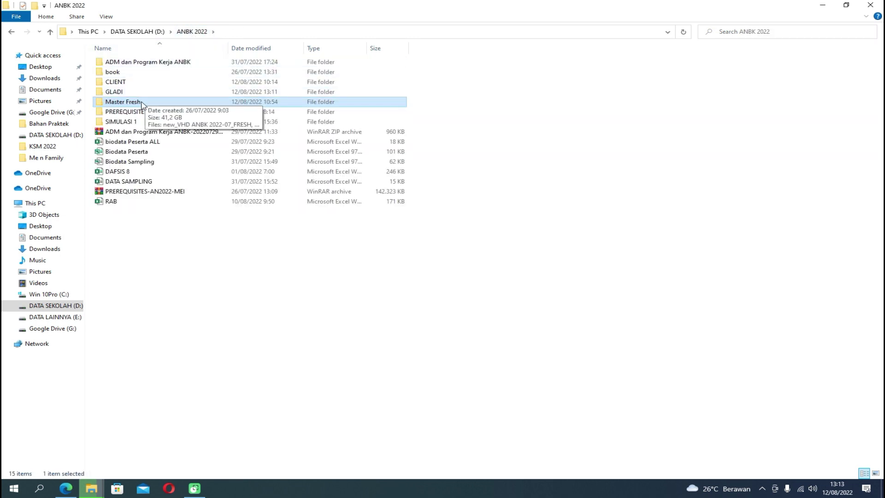
# - Open the GLADI folder to view the VHD being copied and bring up the copy progress dialog
pyautogui.doubleClick(118, 92)
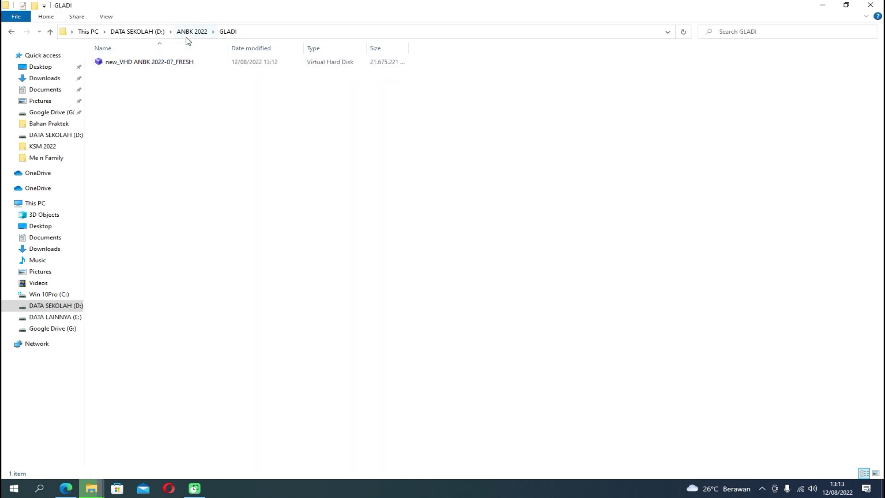
pyautogui.click(91, 488)
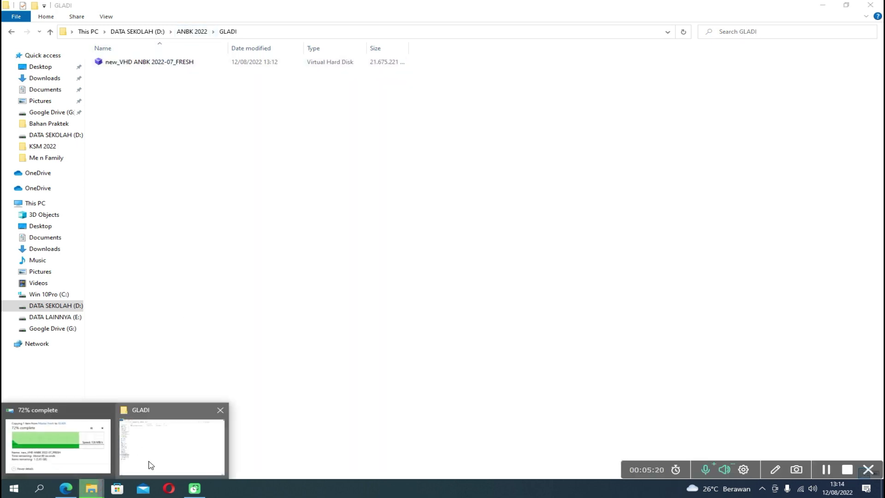
pyautogui.click(57, 445)
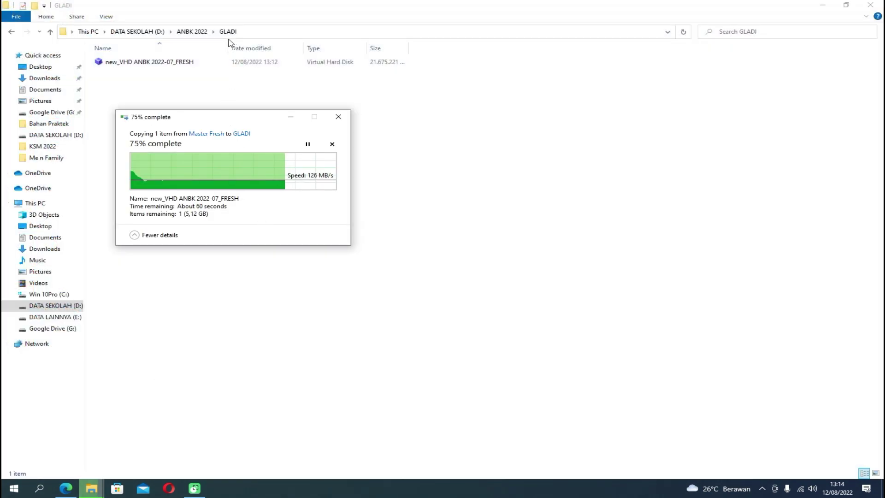
# - Create a new folder named UTAMA in the ANBK 2022 folder
pyautogui.click(193, 34)
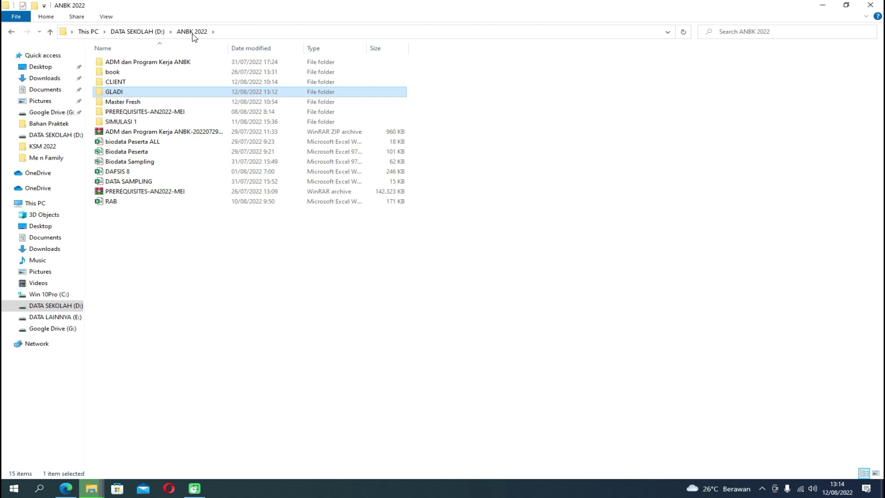
pyautogui.rightClick(149, 259)
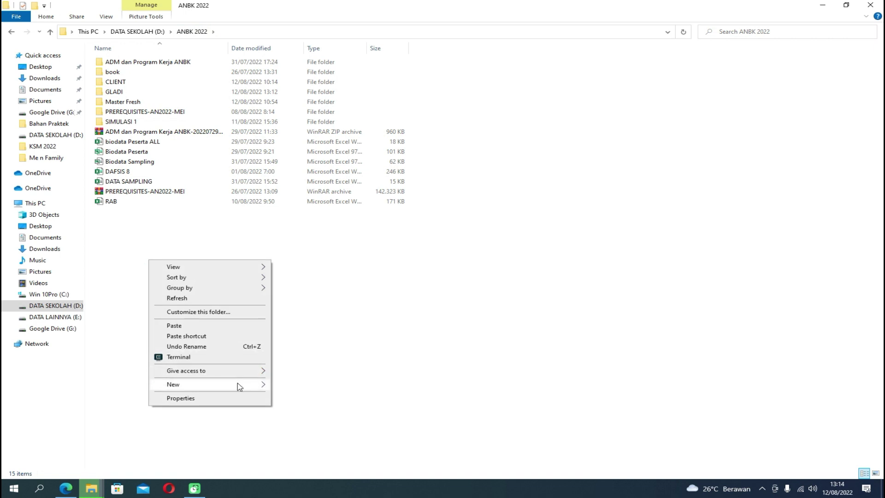
pyautogui.moveTo(240, 386)
pyautogui.click(295, 213)
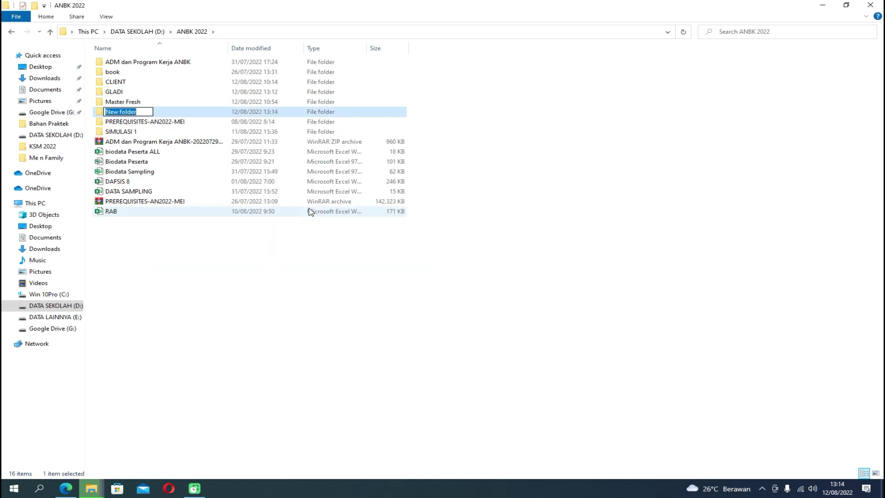
pyautogui.write('UTAMA')
pyautogui.click(254, 275)
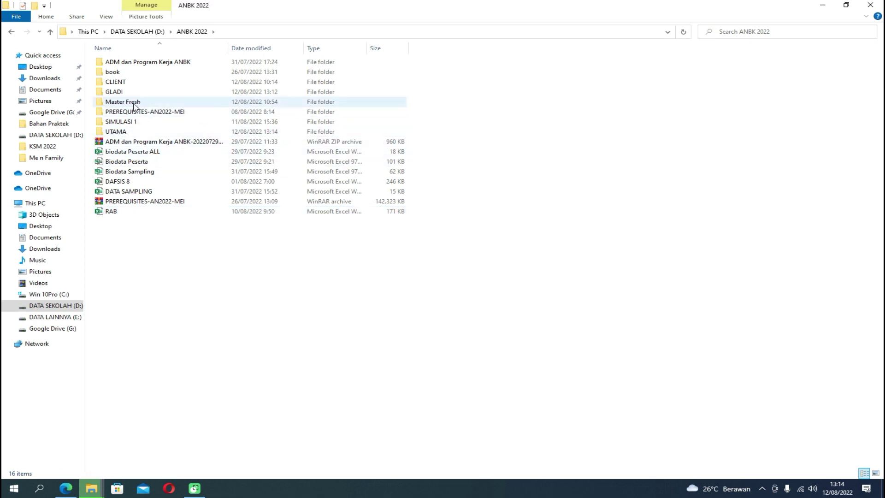
# - Rename the UTAMA folder as ANBK UTAMA
pyautogui.click(128, 134)
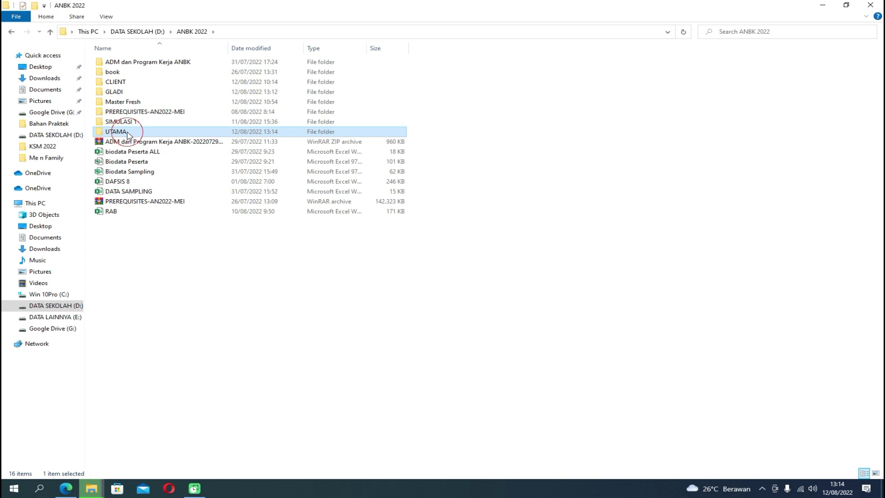
pyautogui.click(128, 132)
pyautogui.write('ANBK U')
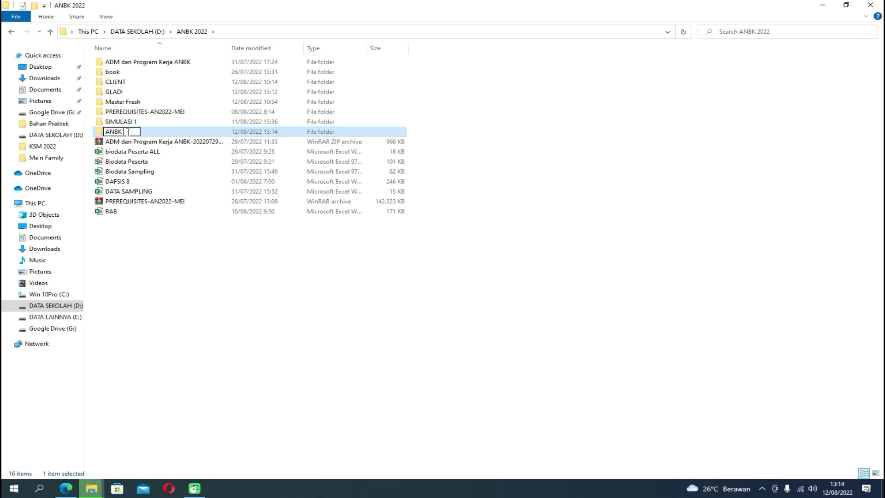
pyautogui.write('TAMA')
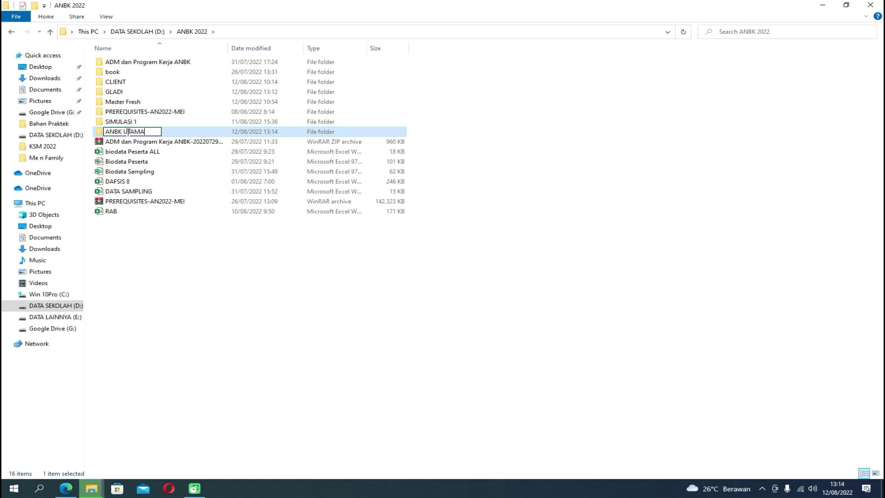
pyautogui.click(207, 251)
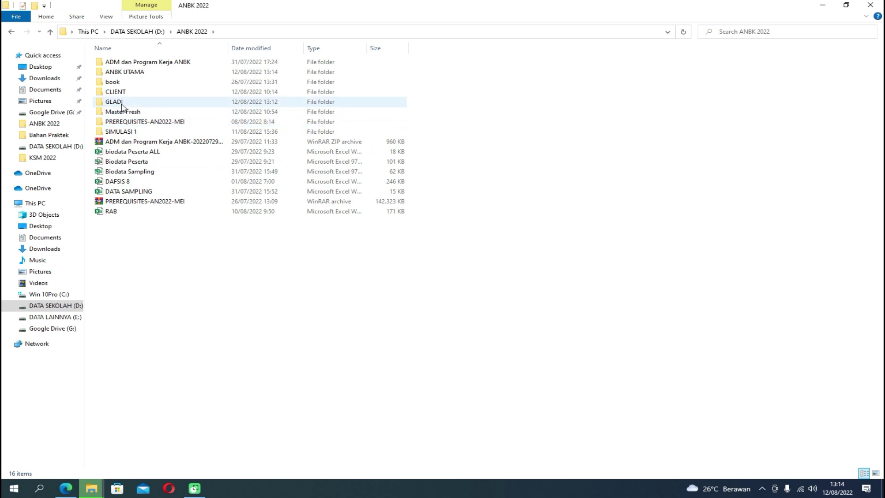
# - Check the GLADI folder's details and the progress of the VHD copy
pyautogui.moveTo(122, 106)
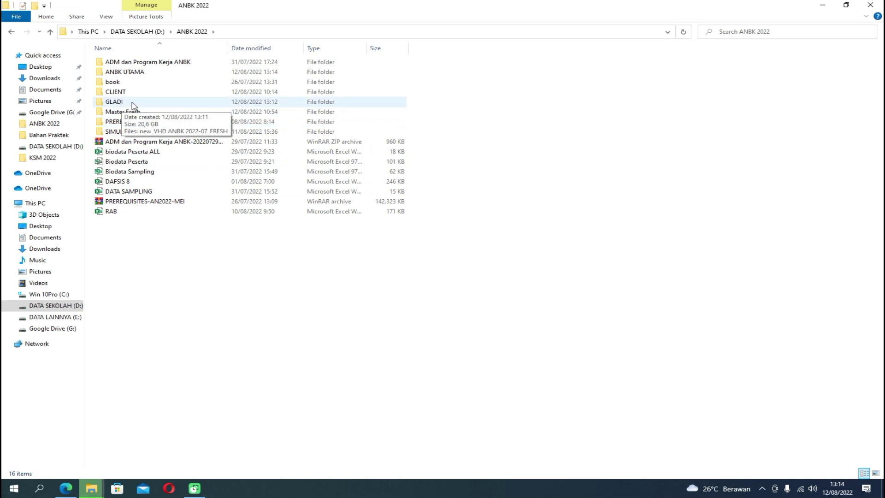
pyautogui.click(92, 488)
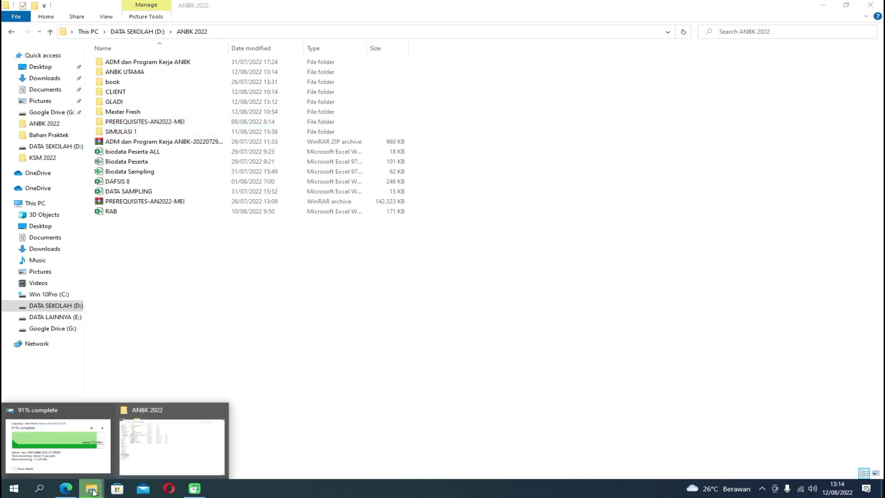
pyautogui.click(79, 452)
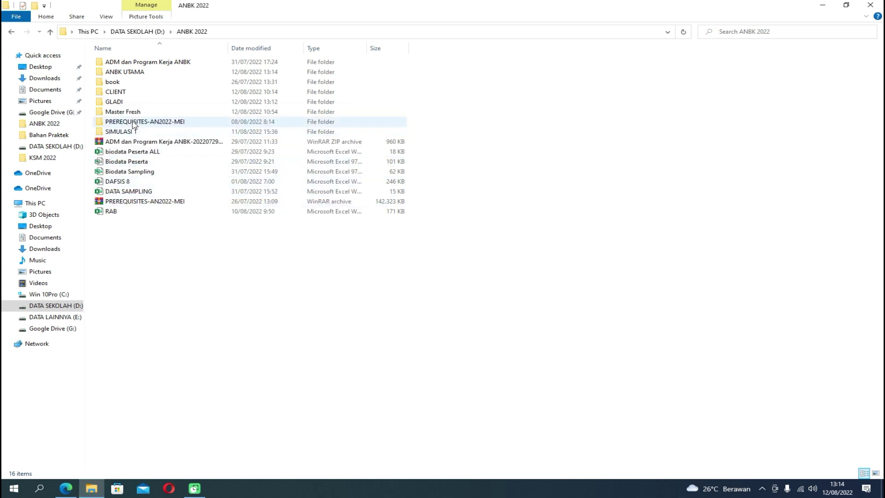
# - Rename the GLADI folder as GLADI ANBK
pyautogui.click(122, 102)
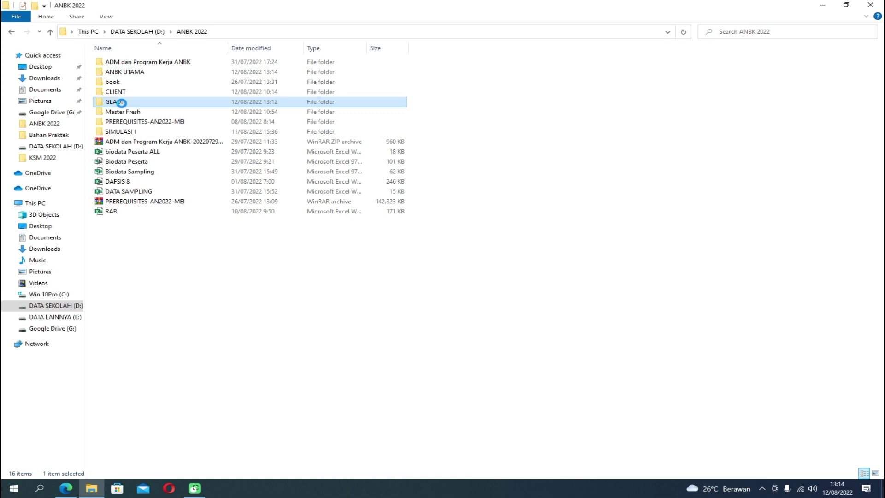
pyautogui.rightClick(123, 104)
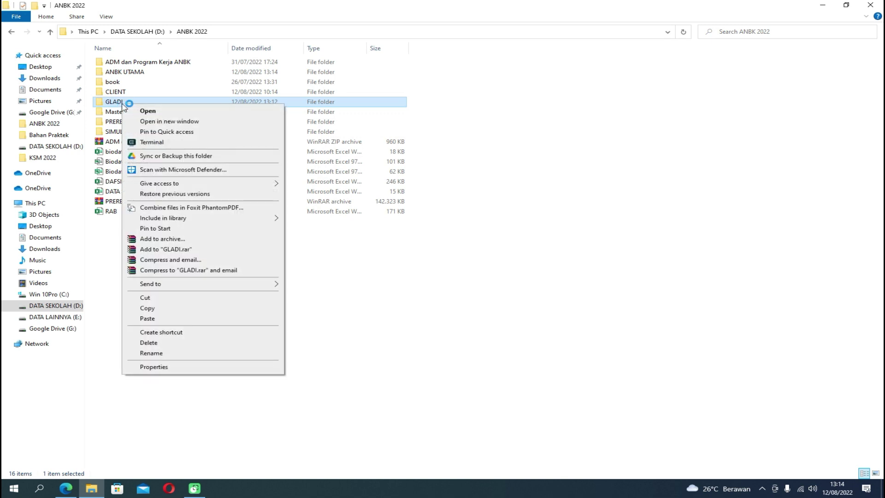
pyautogui.click(194, 354)
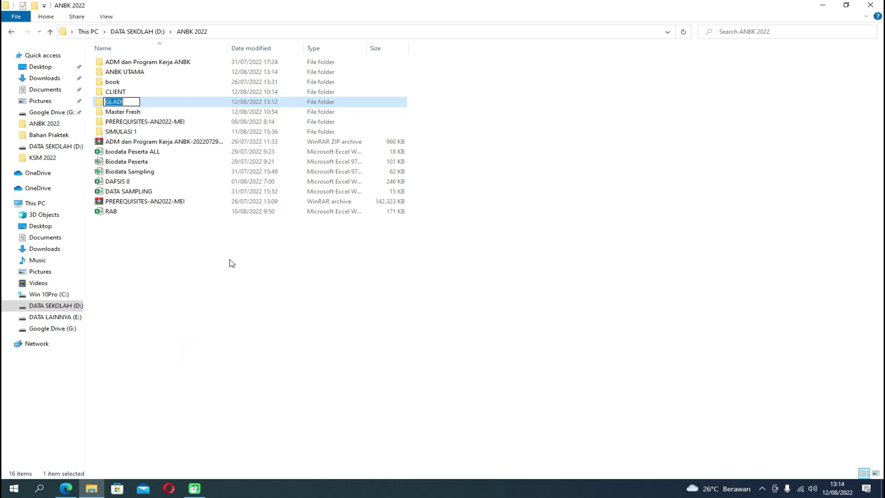
pyautogui.press('End')
pyautogui.write('ANBK')
pyautogui.click(230, 261)
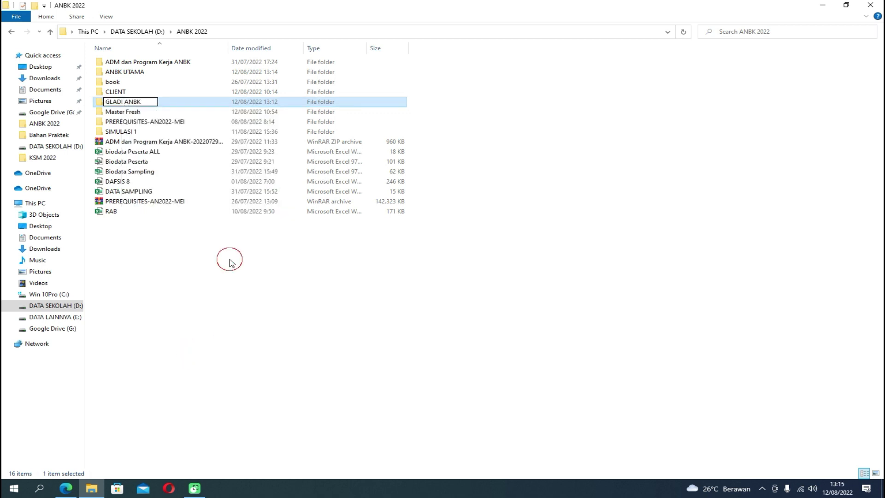
# - View the contents of the ANBK UTAMA and Master Fresh folders, and close the ANBK 2022 folder window
pyautogui.click(124, 103)
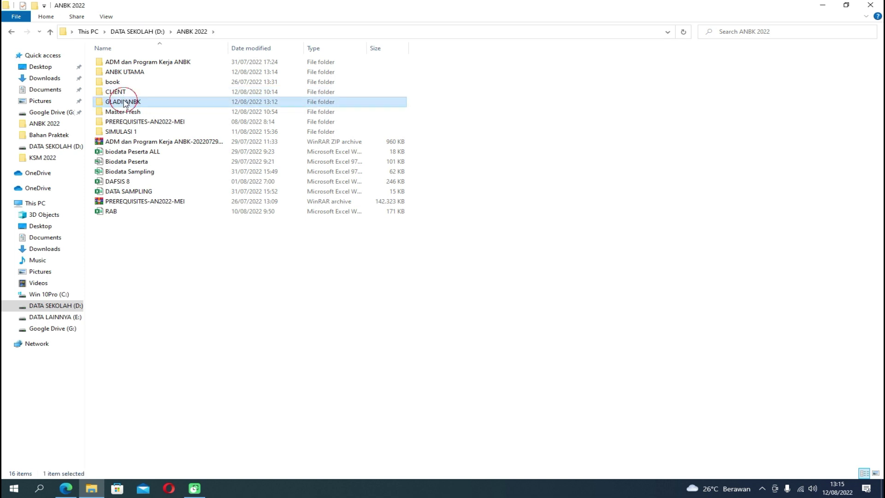
pyautogui.doubleClick(129, 73)
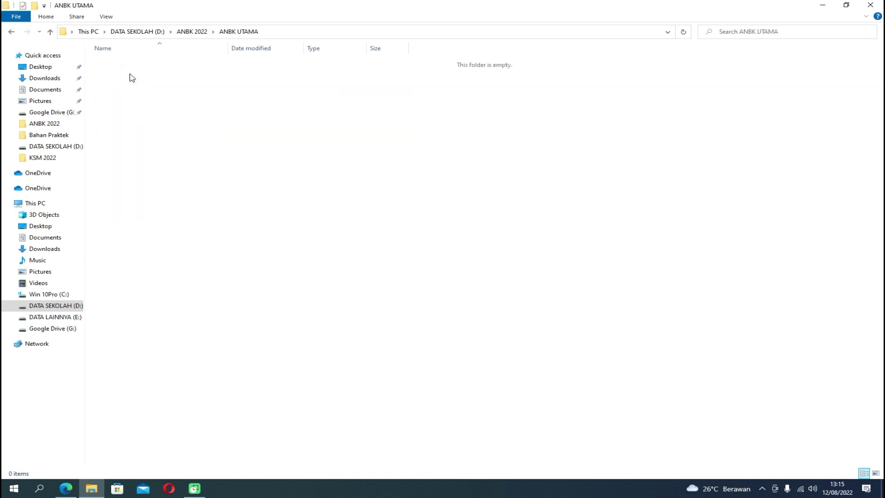
pyautogui.click(190, 32)
pyautogui.doubleClick(127, 112)
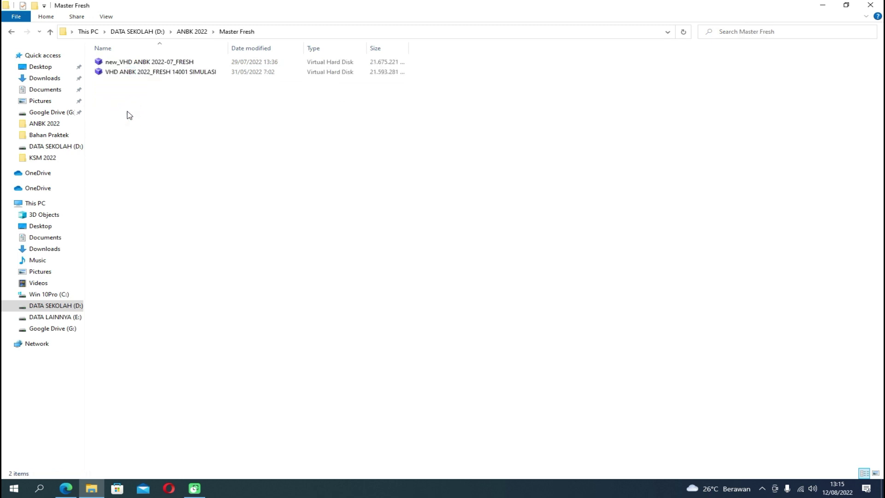
pyautogui.click(184, 33)
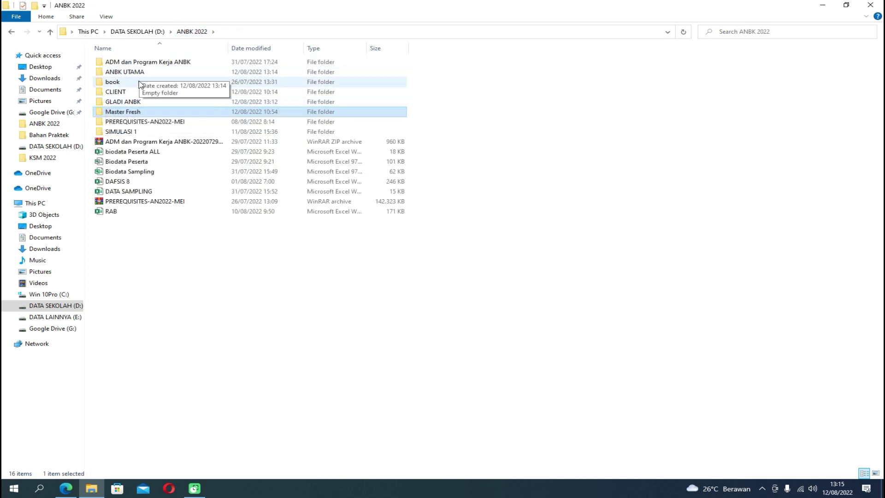
pyautogui.click(869, 6)
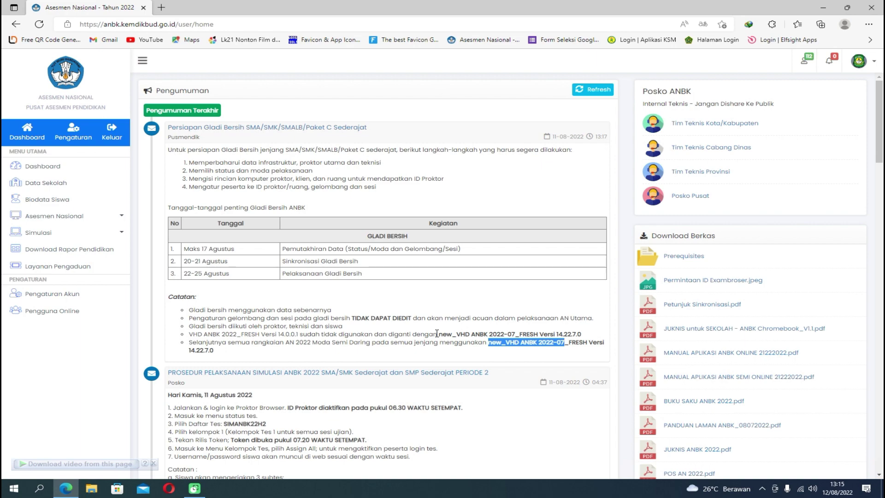
# - Compare the CBTSYNC version in the July simulation announcement with the new VHD version in the Gladi Bersih notes, highlighting both
pyautogui.scroll(-15, 440, 334)
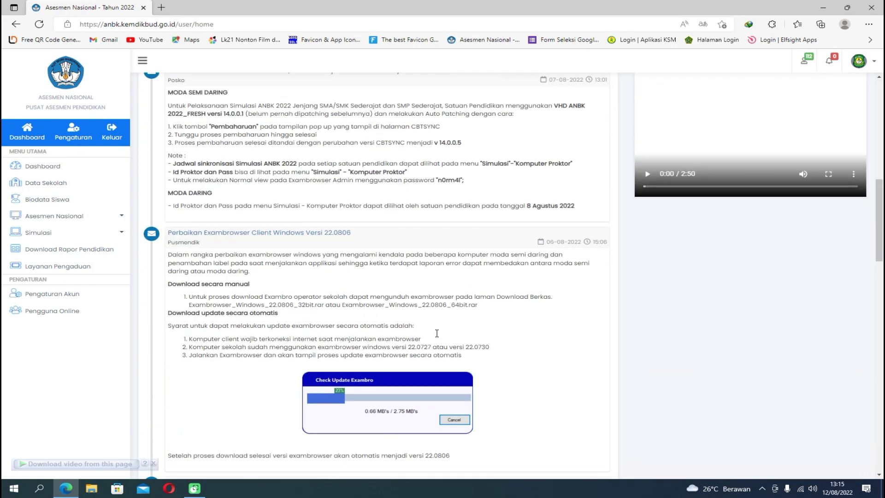
pyautogui.scroll(-15, 437, 334)
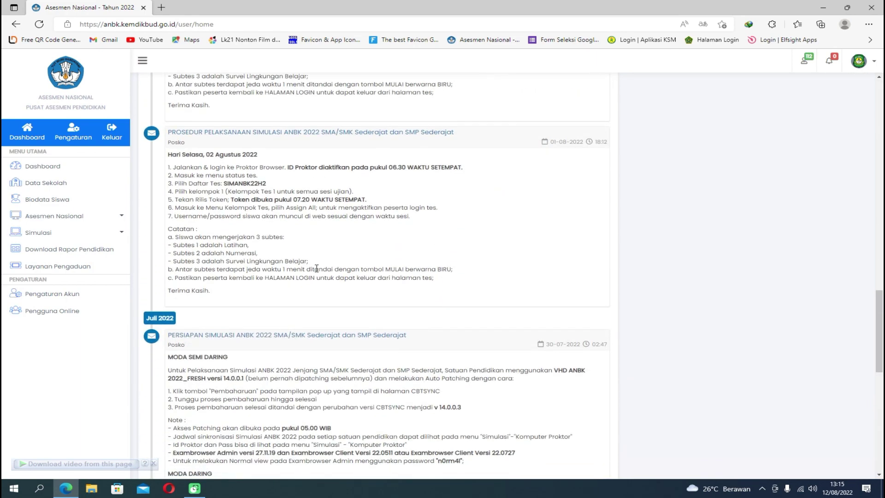
pyautogui.scroll(-5, 322, 268)
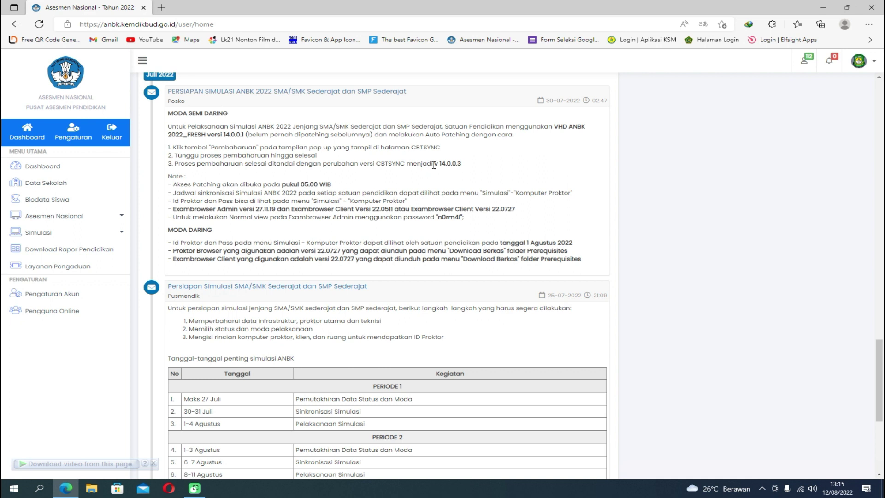
pyautogui.moveTo(434, 165); pyautogui.dragTo(463, 169)
pyautogui.scroll(15, 226, 291)
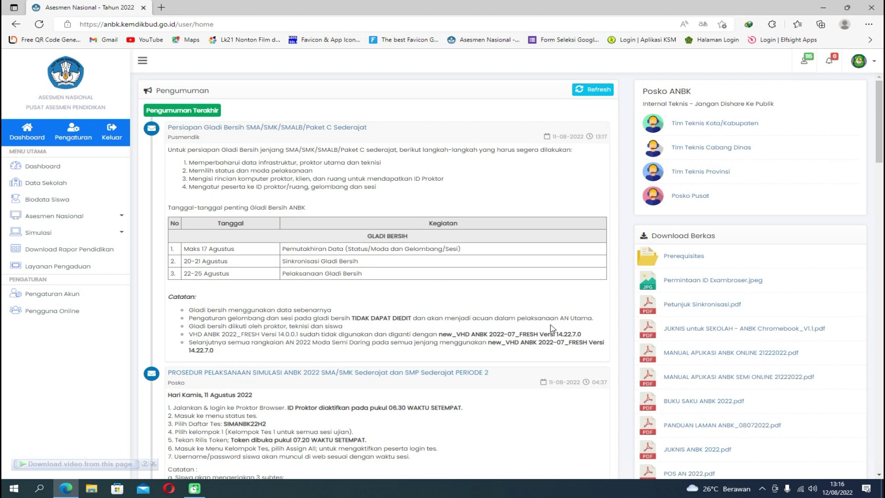
pyautogui.moveTo(557, 334); pyautogui.dragTo(578, 333)
# - Log out of the school's ANBK account
pyautogui.click(860, 65)
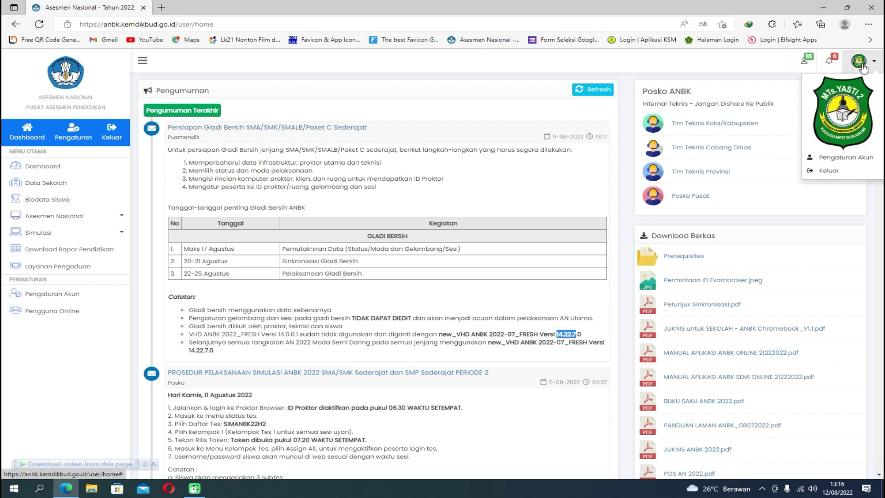
pyautogui.click(829, 172)
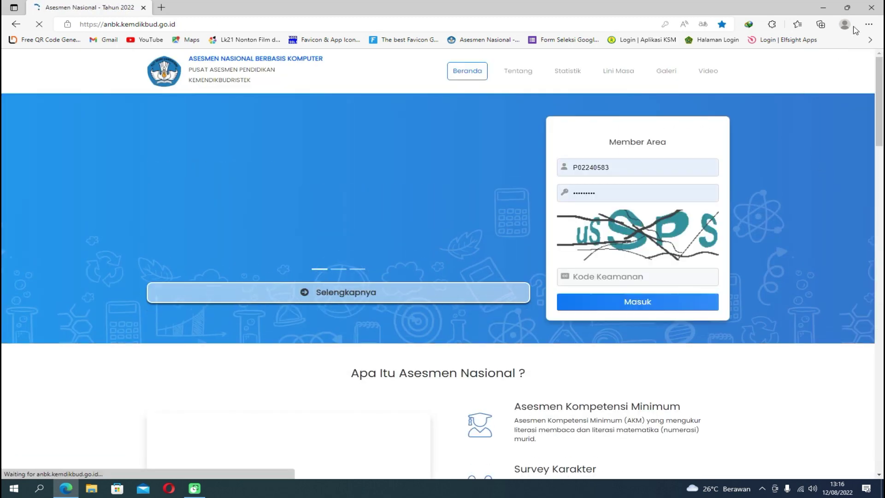
# - Close the browser, refresh the desktop, and open Oracle VM VirtualBox
pyautogui.click(871, 7)
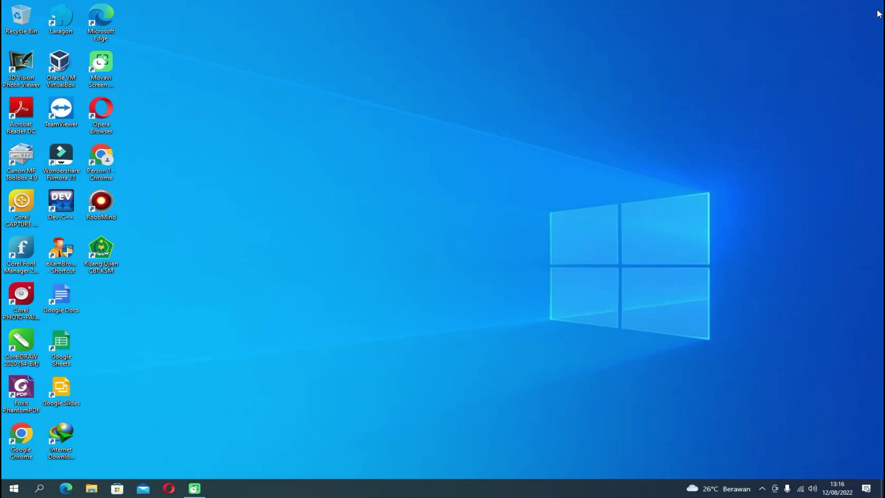
pyautogui.rightClick(417, 118)
pyautogui.click(443, 145)
pyautogui.doubleClick(67, 84)
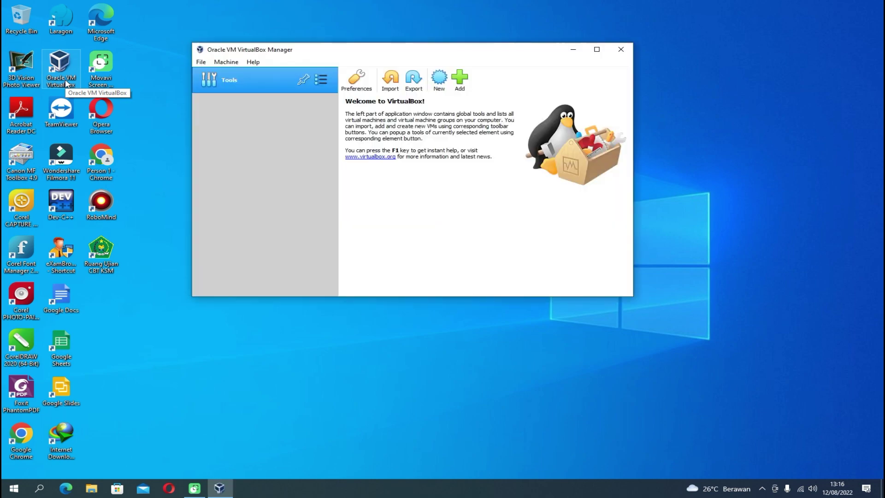
# - Start a new virtual machine named GLADI_ANBK with the operating system version Windows 2012 (64-bit)
pyautogui.click(440, 83)
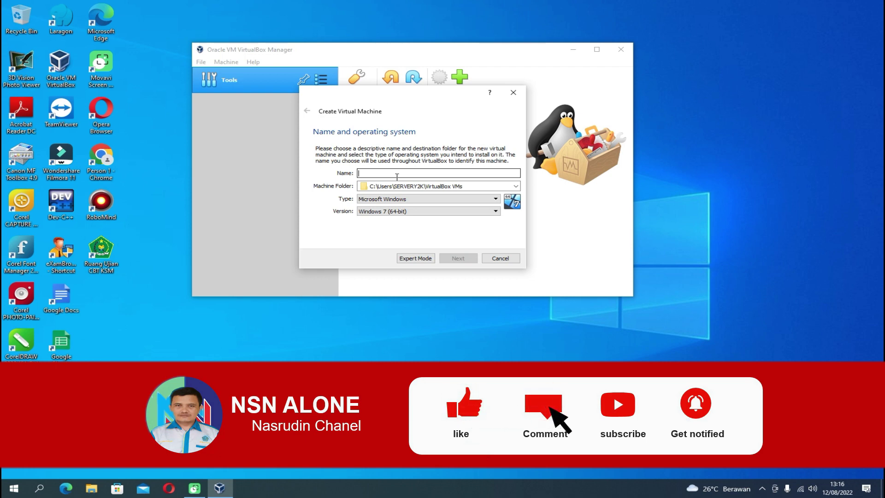
pyautogui.write('GLADI')
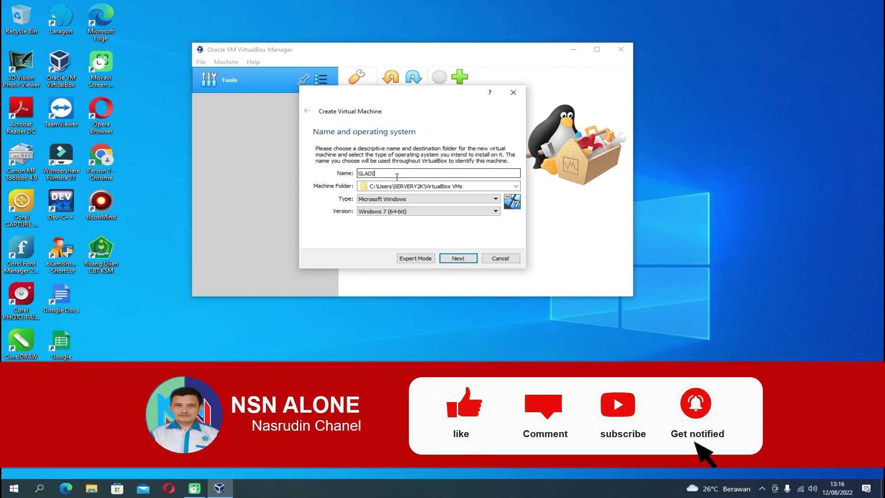
pyautogui.write('_ANBK')
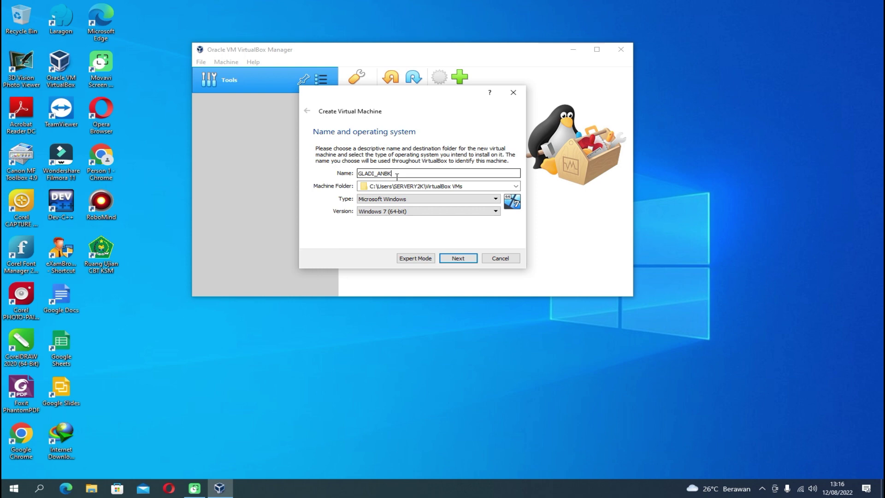
pyautogui.click(494, 212)
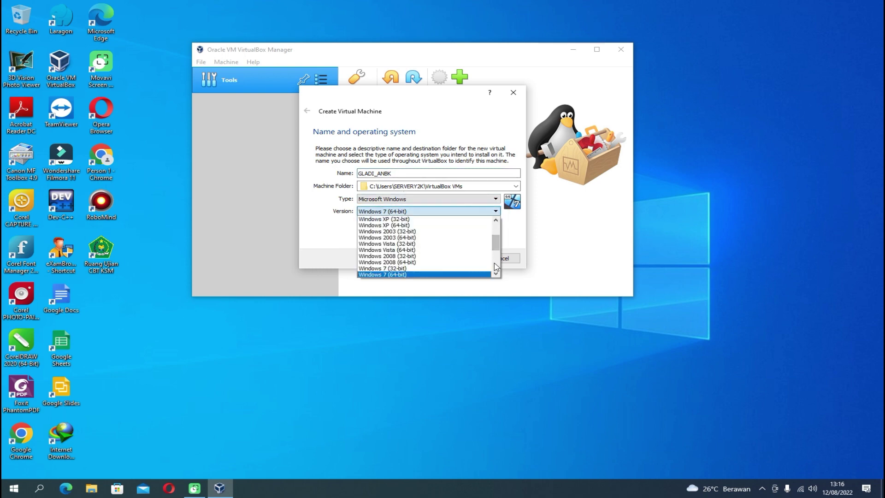
pyautogui.scroll(-5, 496, 272)
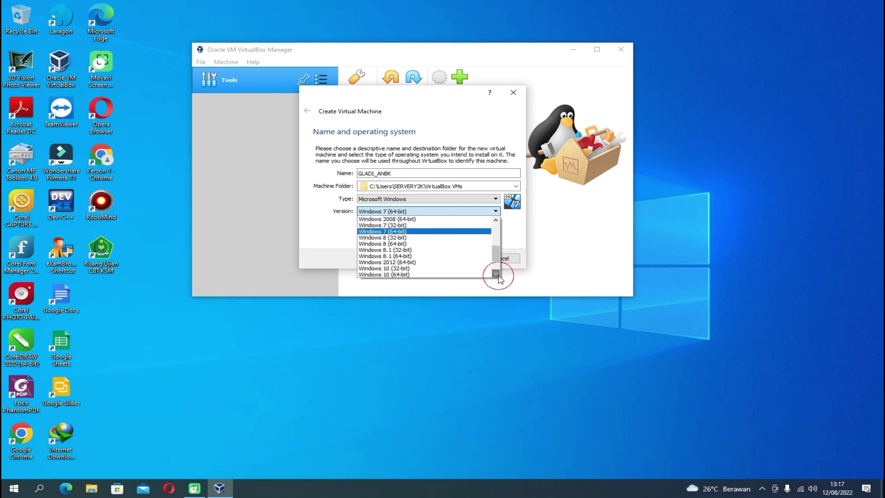
pyautogui.click(454, 260)
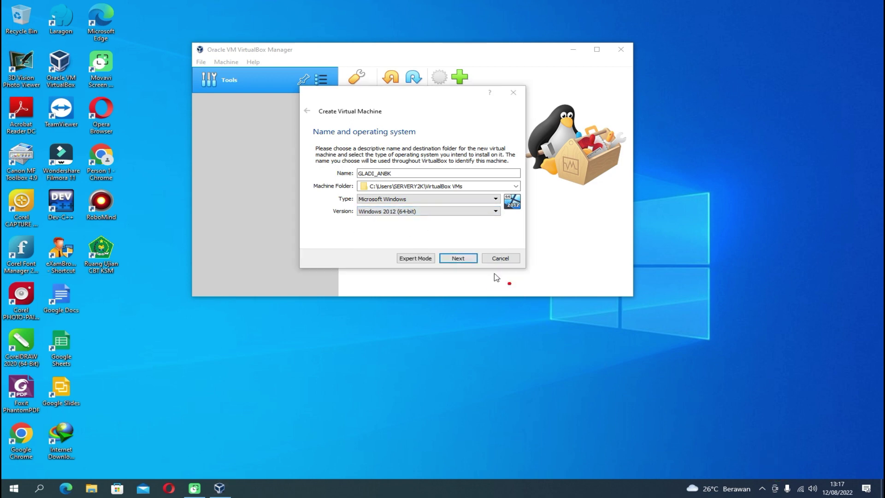
# - Accept the name and operating system, and set the new machine's memory size to 4096 MB
pyautogui.moveTo(431, 226)
pyautogui.mouseDown()
pyautogui.moveTo(410, 226)
pyautogui.moveTo(393, 210)
pyautogui.moveTo(419, 202)
pyautogui.moveTo(427, 221)
pyautogui.mouseUp()
pyautogui.moveTo(428, 226)
pyautogui.mouseDown()
pyautogui.moveTo(403, 226)
pyautogui.moveTo(390, 203)
pyautogui.moveTo(429, 226)
pyautogui.mouseUp()
pyautogui.click(463, 262)
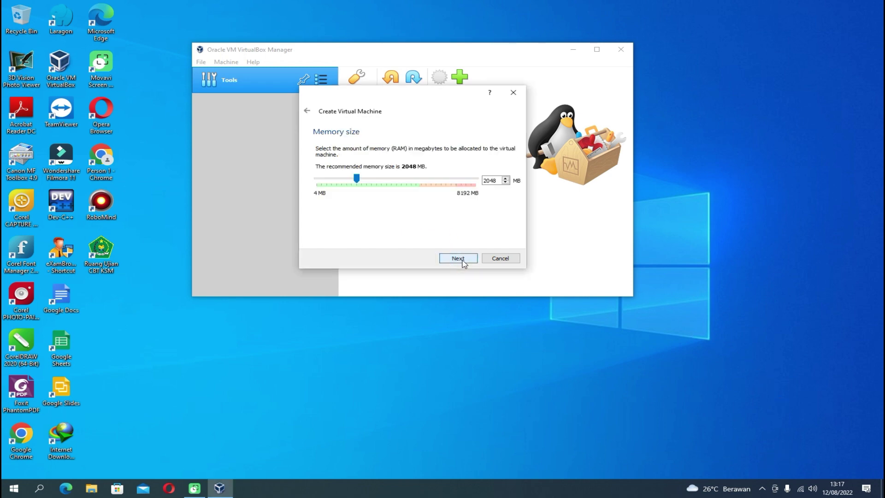
pyautogui.moveTo(356, 178); pyautogui.dragTo(400, 182)
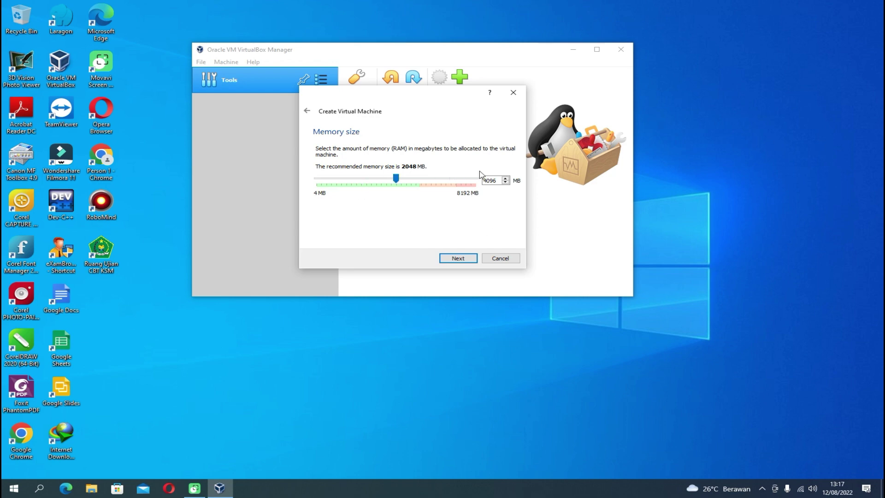
pyautogui.click(458, 258)
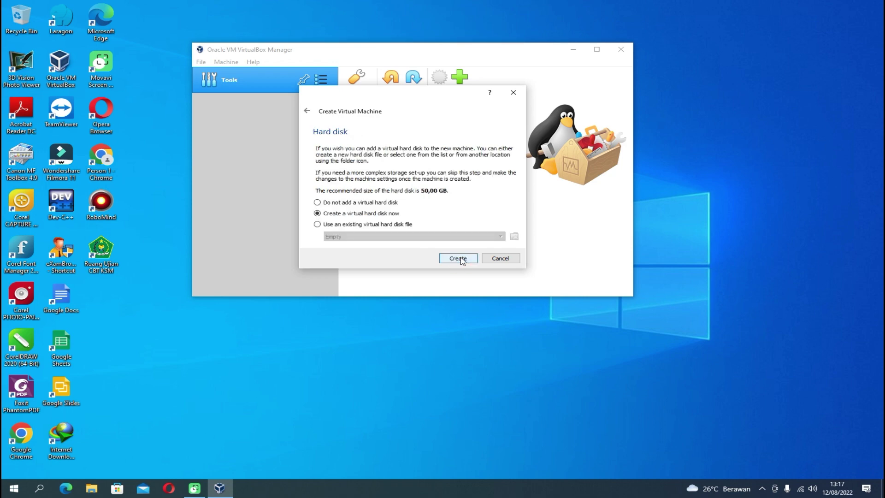
# - Create the machine with the existing virtual hard disk new_VHD ANBK 2022-07_FRESH from D:\ANBK 2022\GLADI ANBK
pyautogui.click(371, 225)
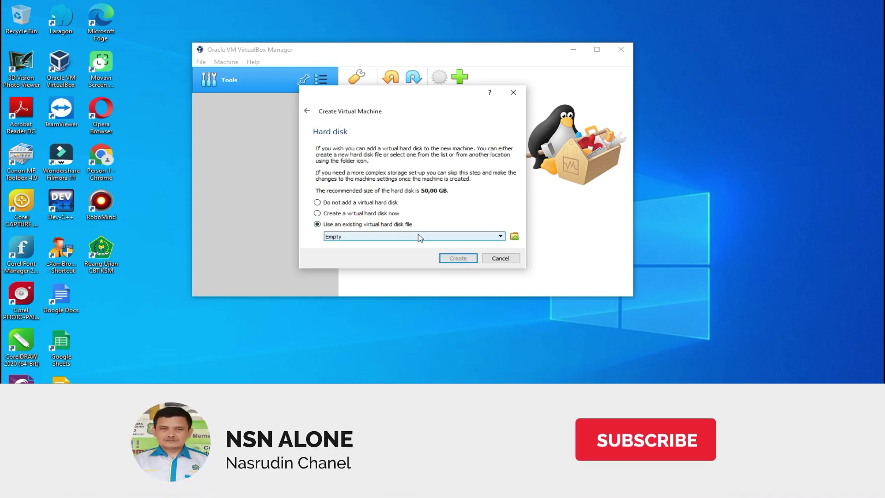
pyautogui.click(514, 236)
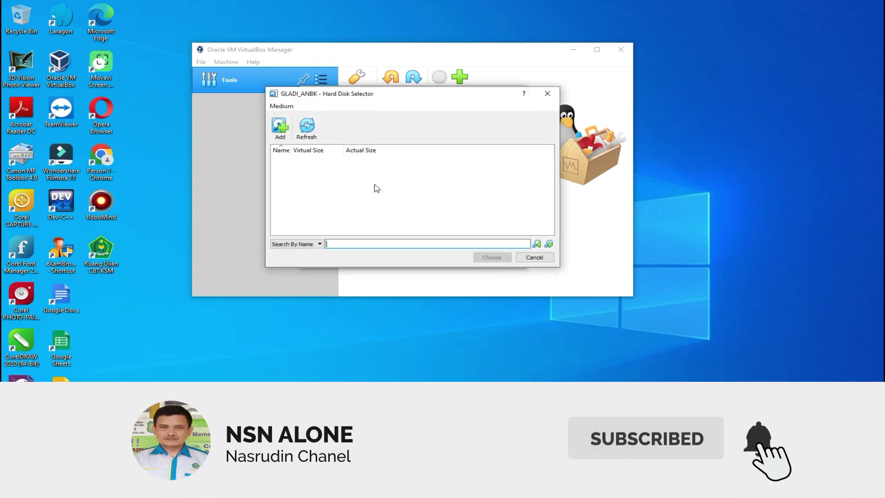
pyautogui.click(274, 128)
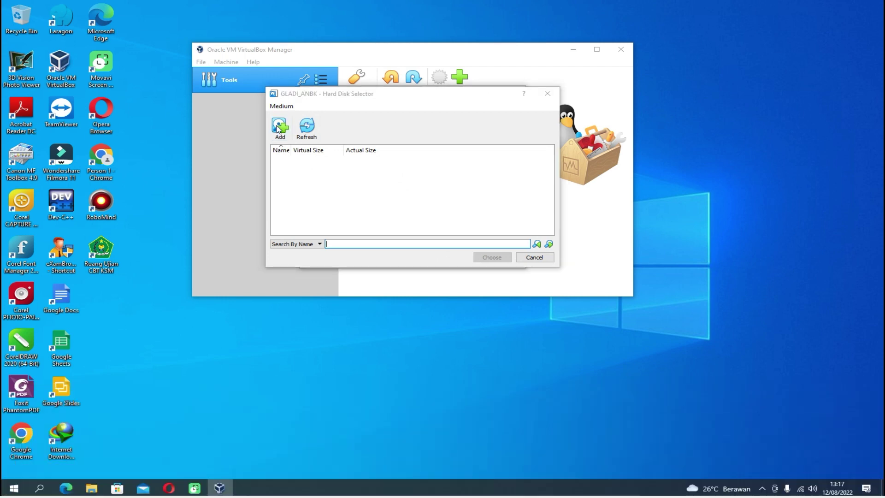
pyautogui.moveTo(350, 206); pyautogui.dragTo(352, 280)
pyautogui.click(329, 262)
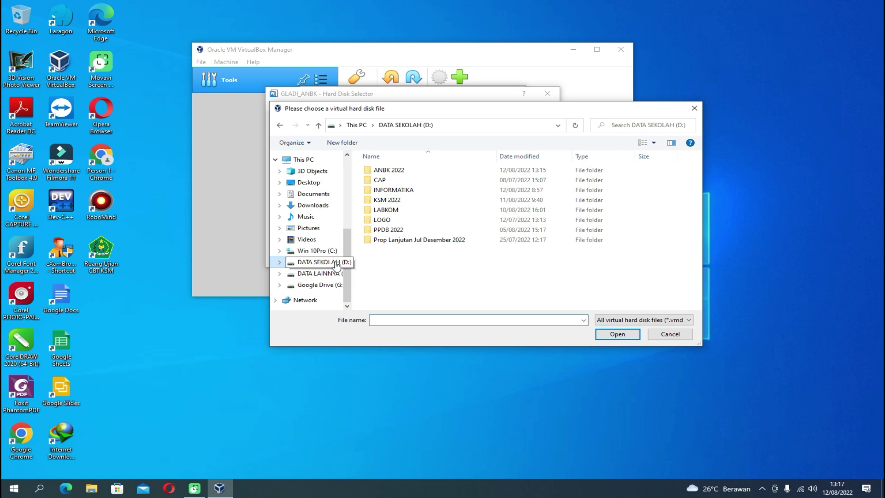
pyautogui.doubleClick(392, 169)
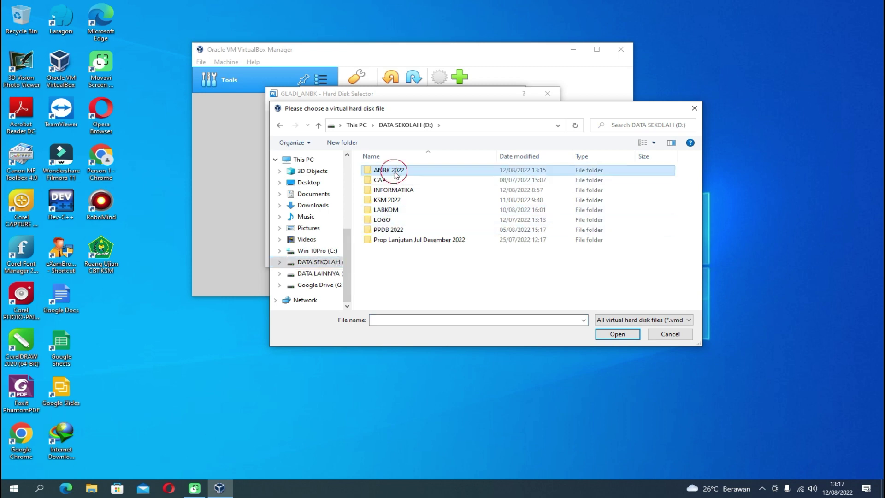
pyautogui.doubleClick(392, 197)
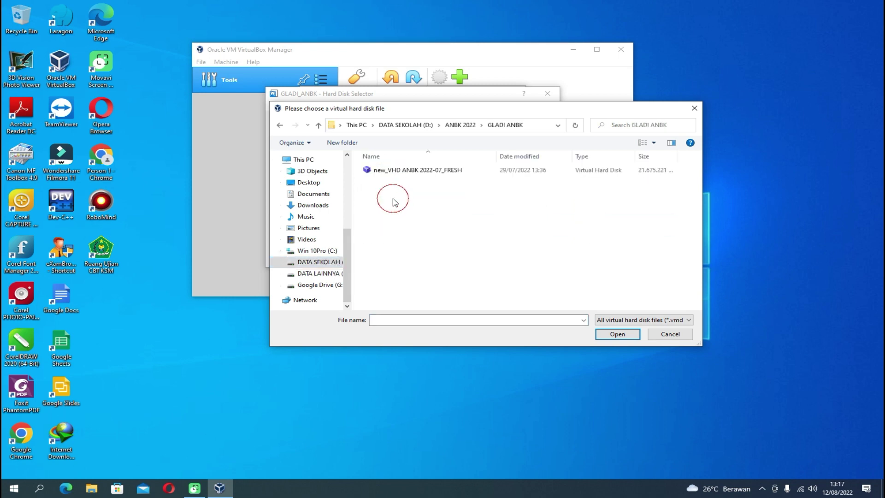
pyautogui.click(386, 173)
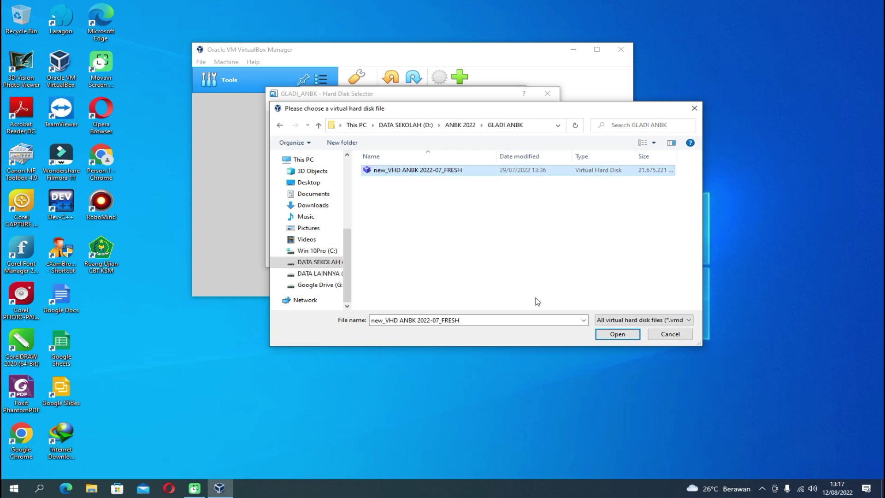
pyautogui.click(598, 335)
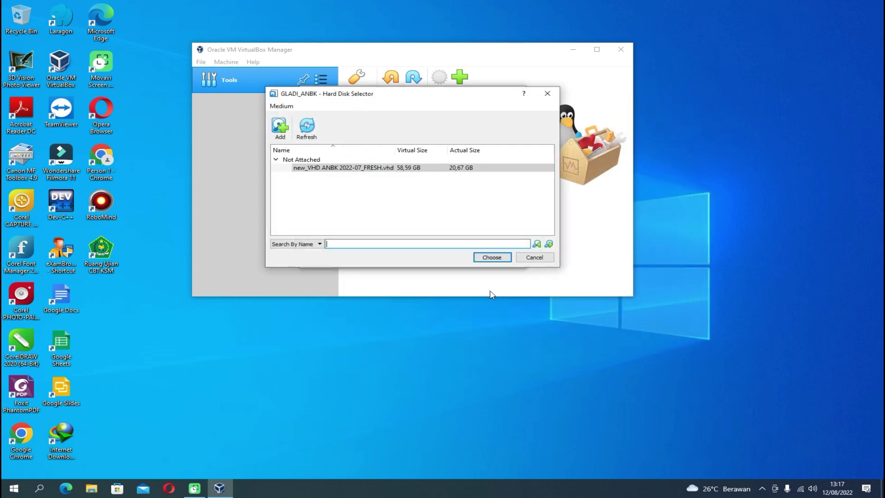
pyautogui.click(491, 257)
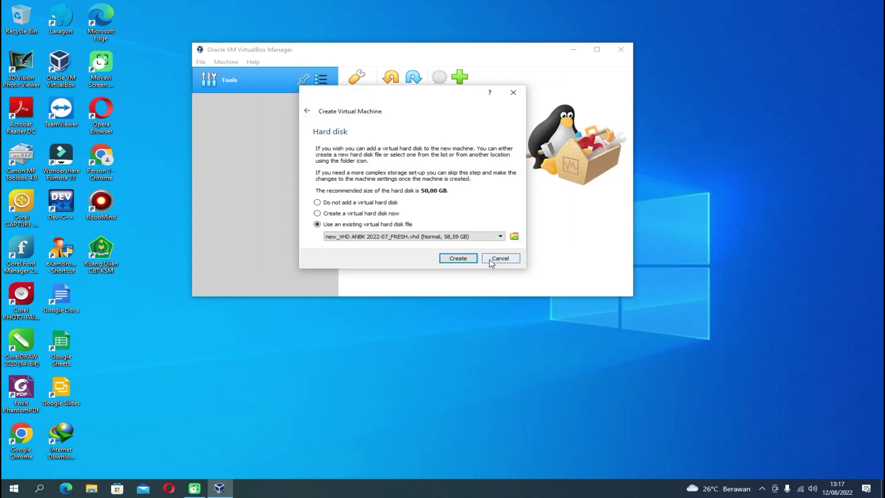
pyautogui.click(459, 259)
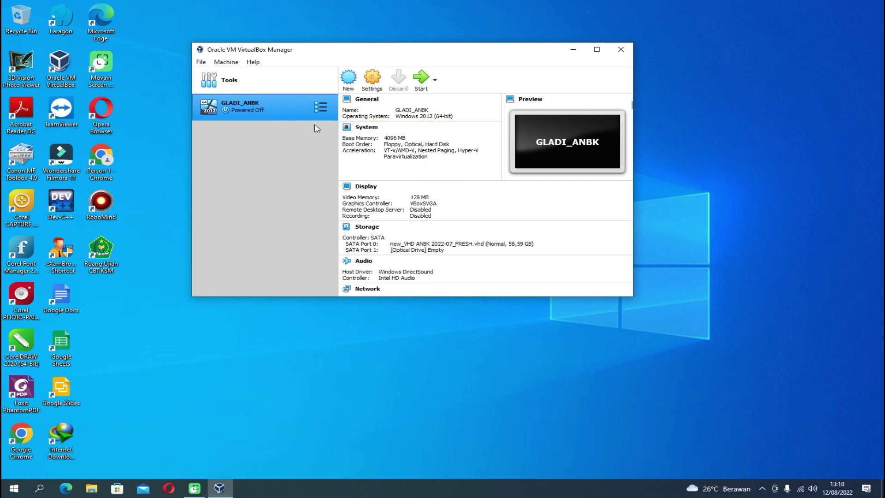
# - In the GLADI_ANBK network settings, attach Adapter 1 to Bridged Adapter using the Realtek PCIe GbE Family Controller
pyautogui.click(372, 90)
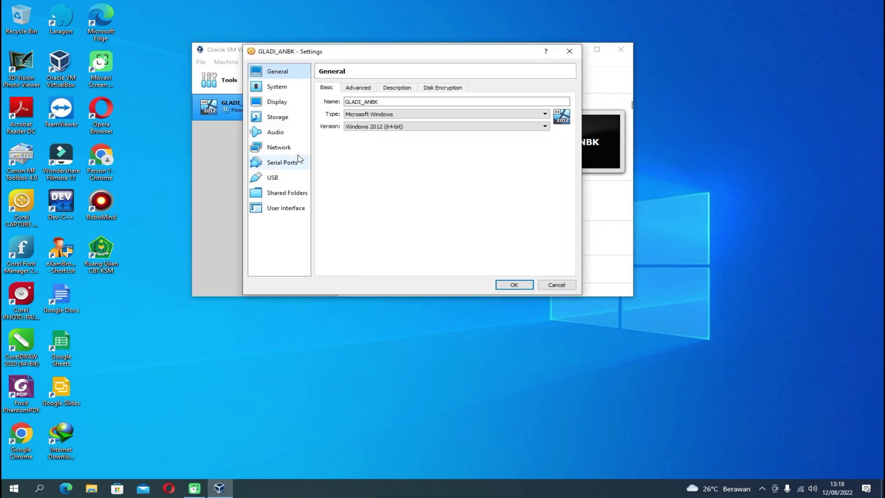
pyautogui.click(283, 151)
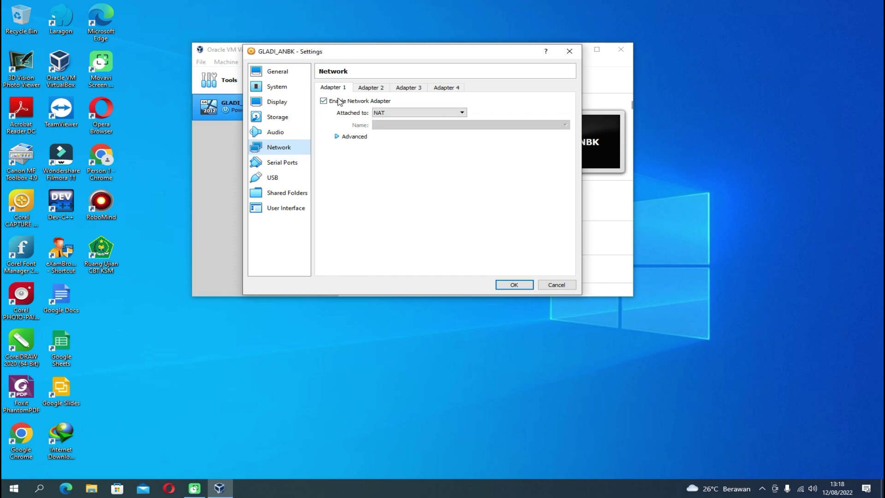
pyautogui.click(408, 113)
pyautogui.click(407, 129)
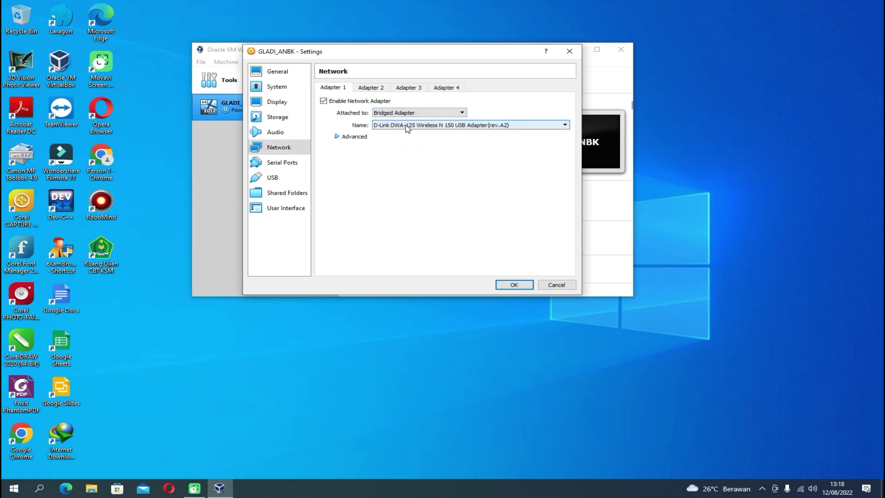
pyautogui.click(407, 127)
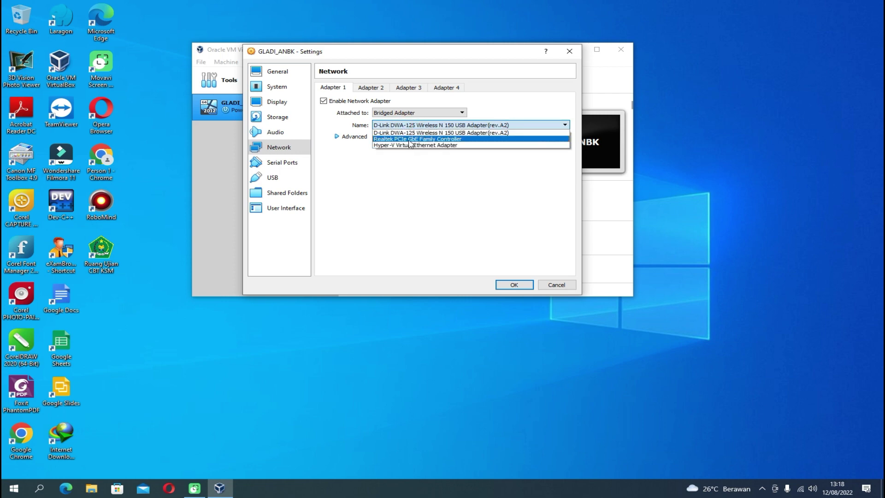
pyautogui.click(409, 140)
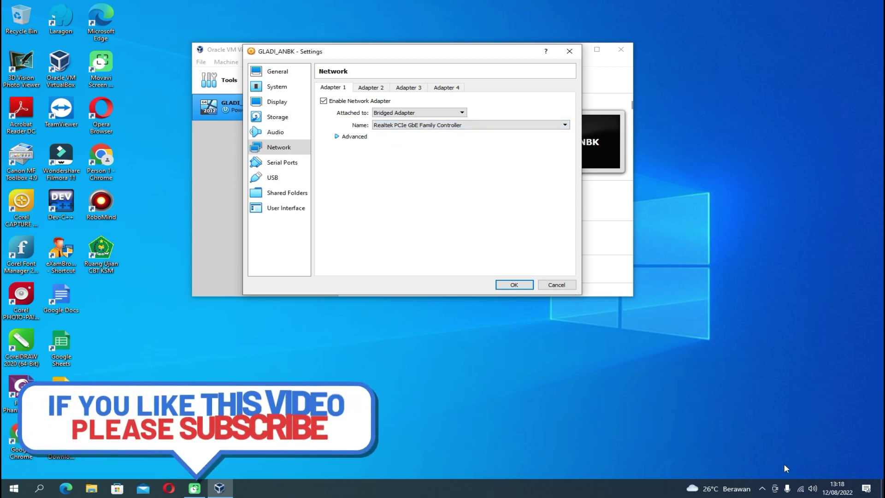
# - Check the Ethernet device name in the Windows network connections against Adapter 1's bridged device, and close the network windows
pyautogui.click(800, 489)
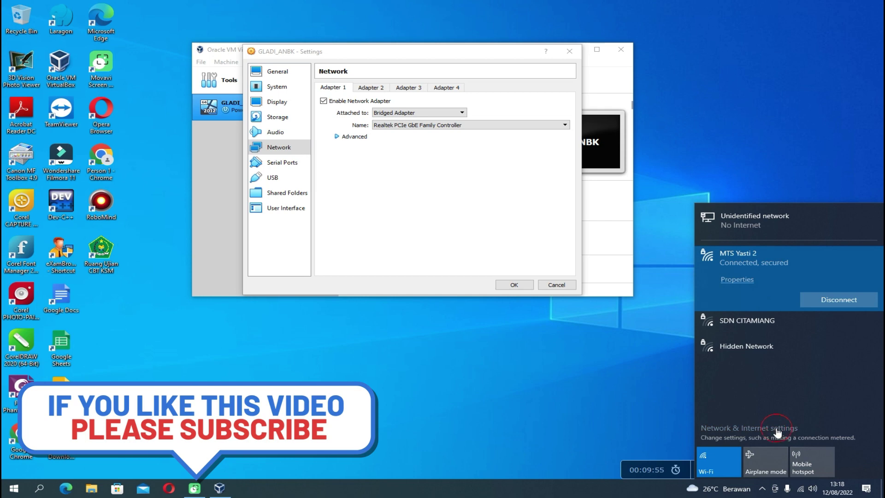
pyautogui.click(776, 428)
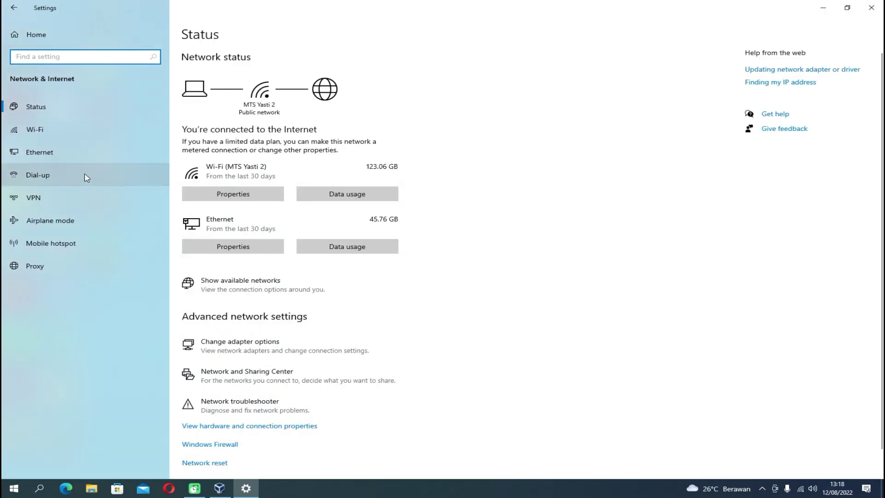
pyautogui.click(64, 159)
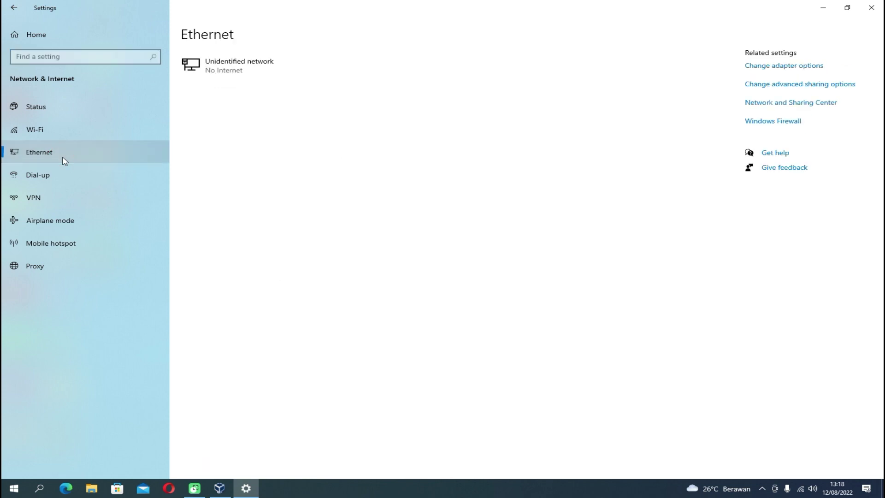
pyautogui.click(756, 67)
pyautogui.click(871, 7)
pyautogui.click(871, 7)
pyautogui.moveTo(490, 20); pyautogui.dragTo(666, 142)
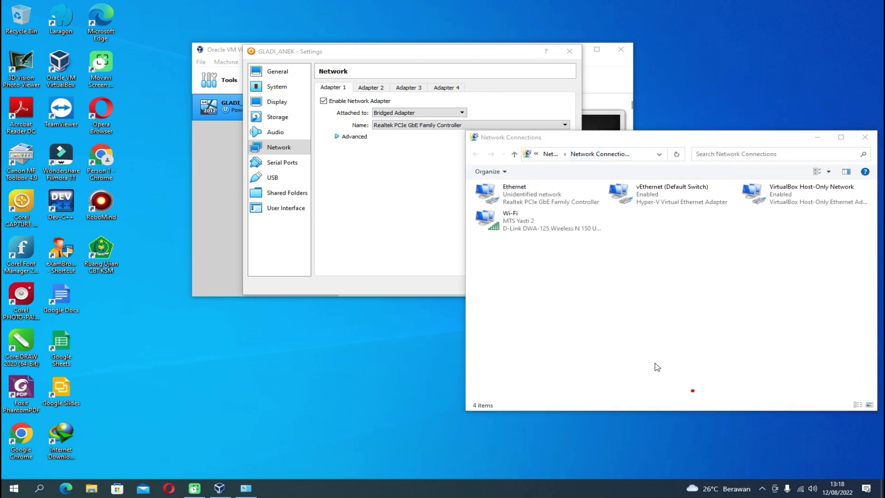
pyautogui.moveTo(377, 132)
pyautogui.mouseDown()
pyautogui.moveTo(432, 137)
pyautogui.moveTo(467, 121)
pyautogui.moveTo(369, 123)
pyautogui.moveTo(379, 137)
pyautogui.mouseUp()
pyautogui.moveTo(495, 204)
pyautogui.mouseDown()
pyautogui.moveTo(602, 203)
pyautogui.moveTo(562, 181)
pyautogui.moveTo(489, 180)
pyautogui.moveTo(471, 186)
pyautogui.moveTo(484, 207)
pyautogui.mouseUp()
pyautogui.moveTo(427, 140)
pyautogui.mouseDown()
pyautogui.moveTo(461, 131)
pyautogui.moveTo(424, 143)
pyautogui.mouseUp()
pyautogui.click(865, 137)
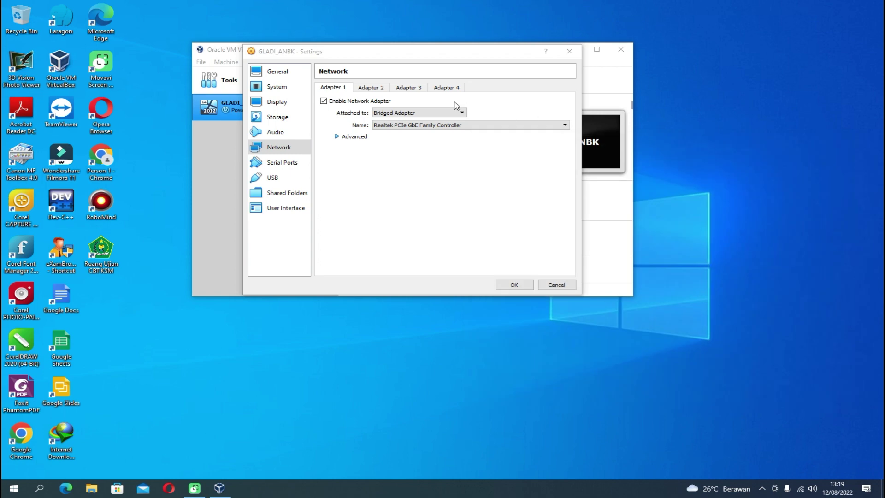
# - Enable network Adapter 2 for GLADI_ANBK and attach it to NAT
pyautogui.click(372, 89)
pyautogui.click(323, 101)
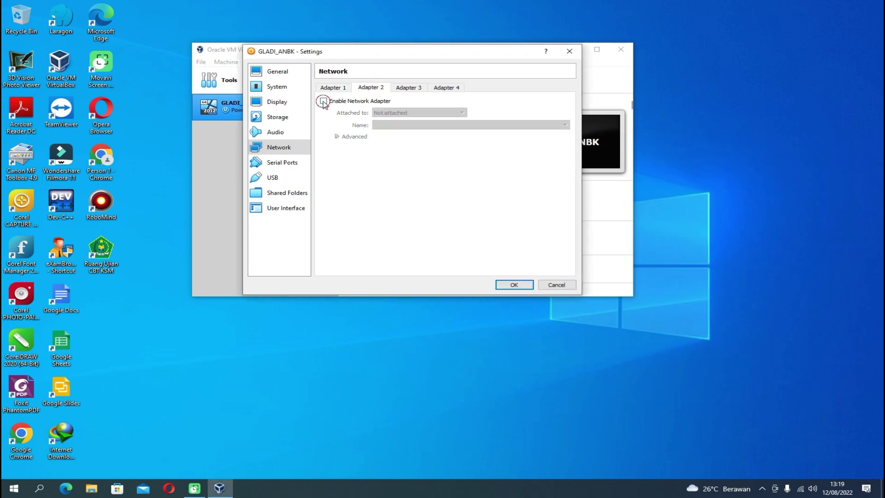
pyautogui.click(382, 114)
pyautogui.click(391, 125)
pyautogui.click(392, 113)
pyautogui.click(392, 123)
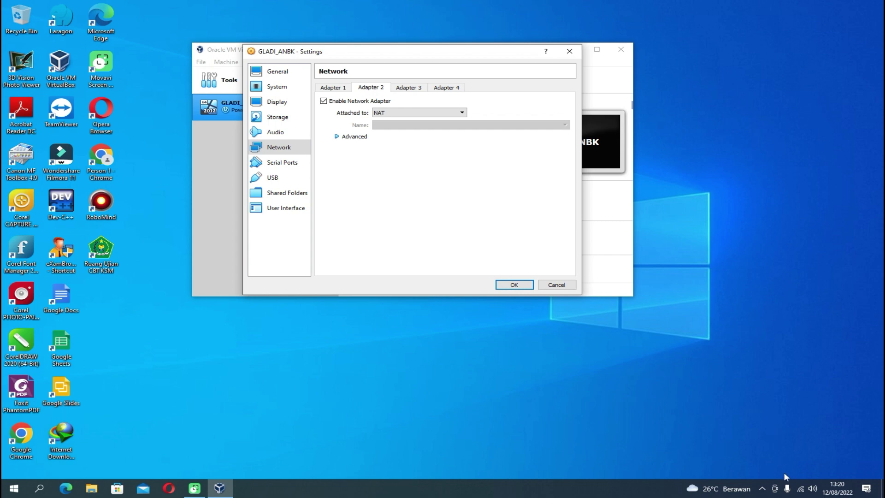
# - Check the Wi-Fi adapter alongside the Ethernet adapter in the Windows network connections, and close the network windows
pyautogui.click(801, 489)
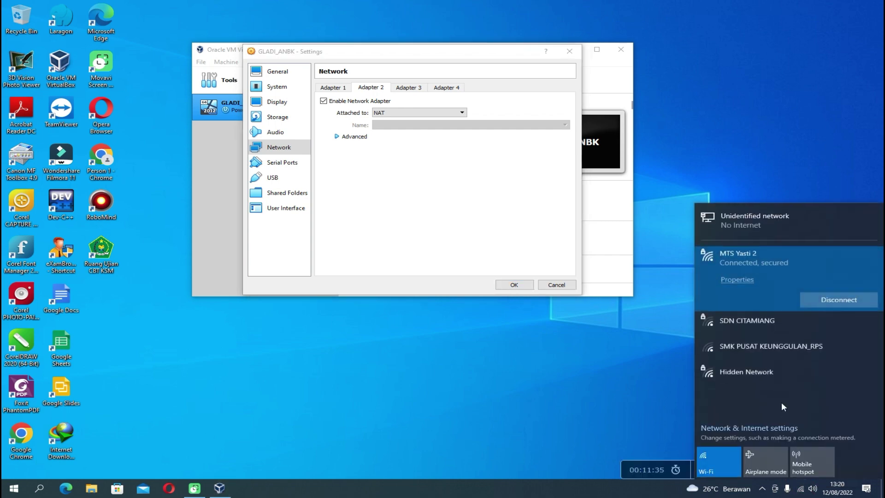
pyautogui.click(784, 428)
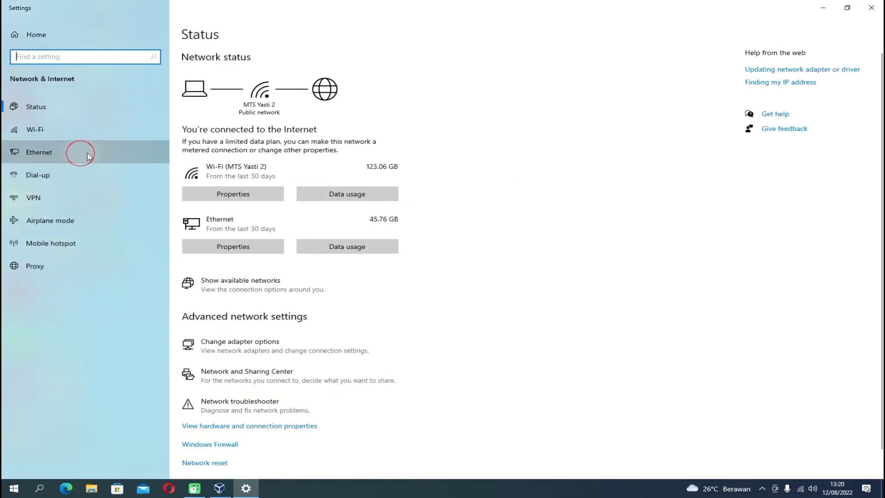
pyautogui.click(79, 151)
pyautogui.click(771, 65)
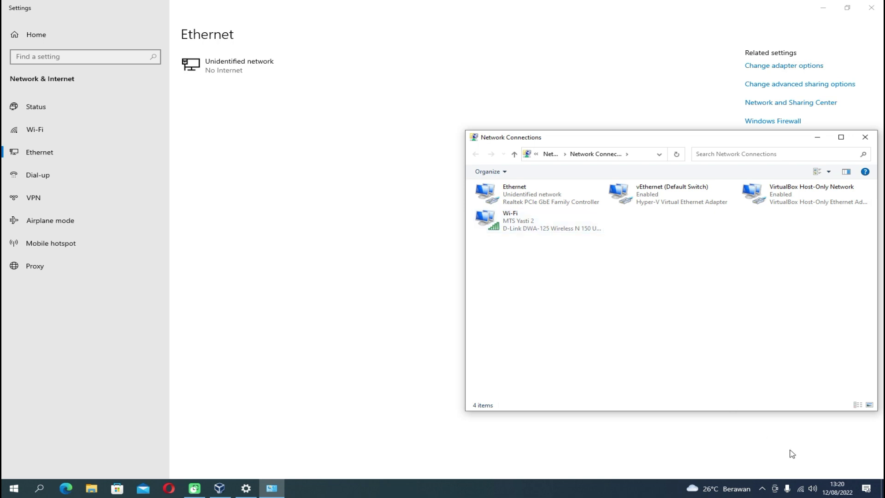
pyautogui.hotkey('ctrl', '2')
pyautogui.moveTo(485, 252)
pyautogui.mouseDown()
pyautogui.moveTo(630, 237)
pyautogui.moveTo(493, 207)
pyautogui.moveTo(468, 231)
pyautogui.moveTo(488, 252)
pyautogui.mouseUp()
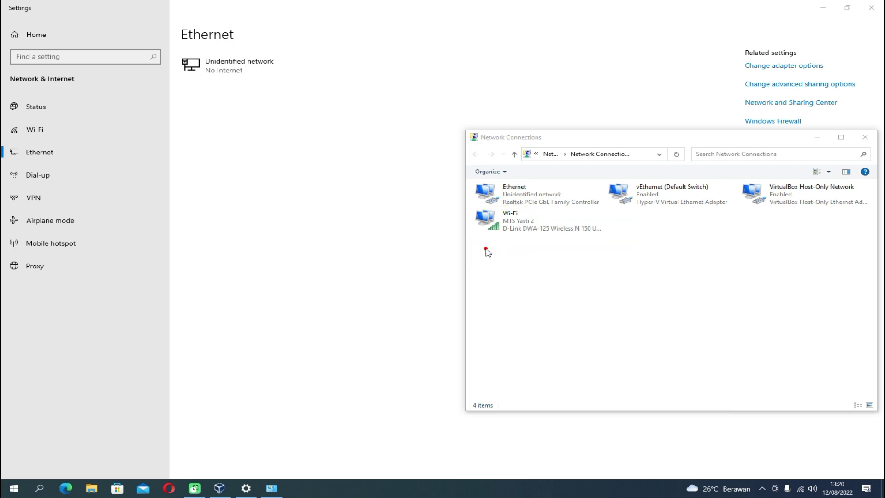
pyautogui.moveTo(595, 318)
pyautogui.mouseDown()
pyautogui.moveTo(515, 257)
pyautogui.moveTo(539, 268)
pyautogui.mouseUp()
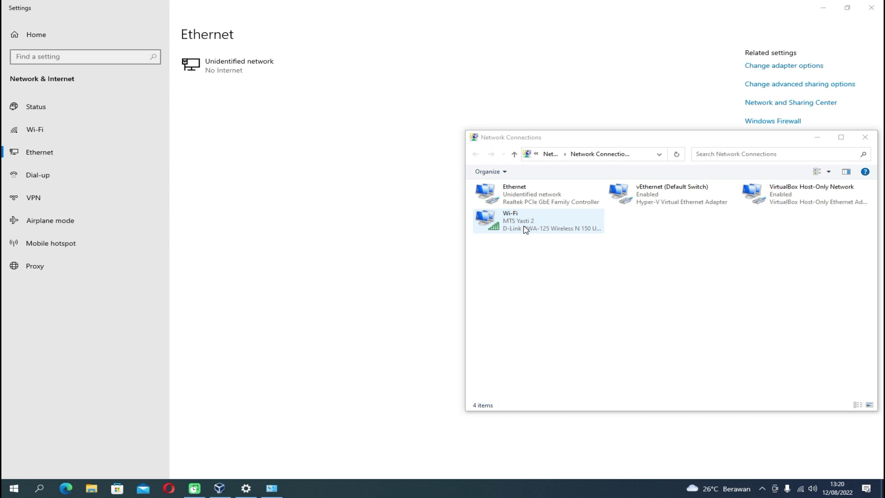
pyautogui.click(865, 137)
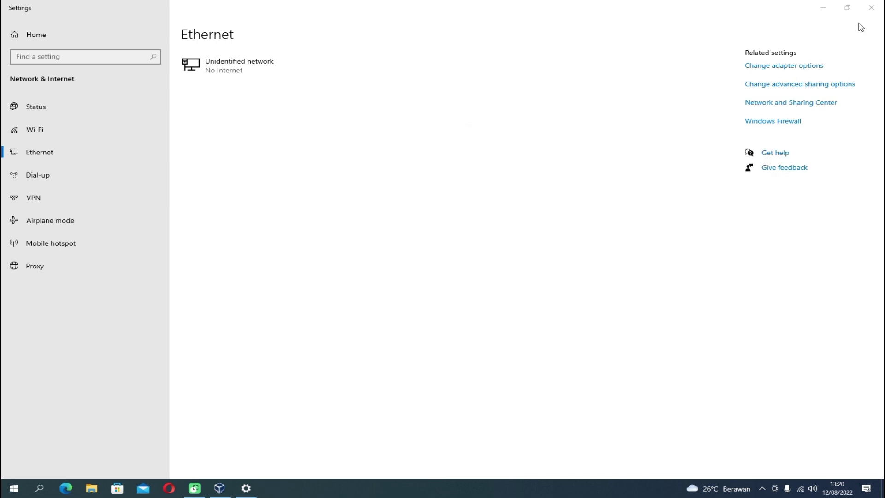
pyautogui.click(870, 13)
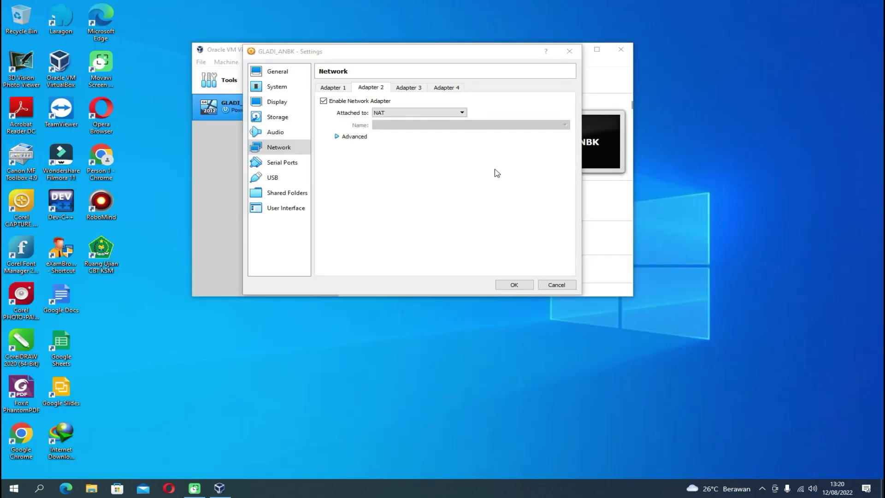
# - Save the GLADI_ANBK network settings and review both network adapters in the machine's details
pyautogui.click(513, 284)
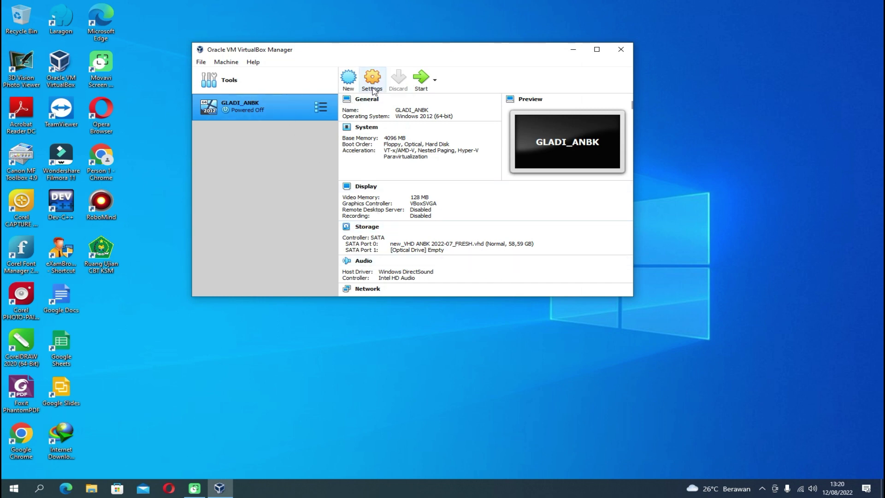
pyautogui.scroll(-1, 393, 227)
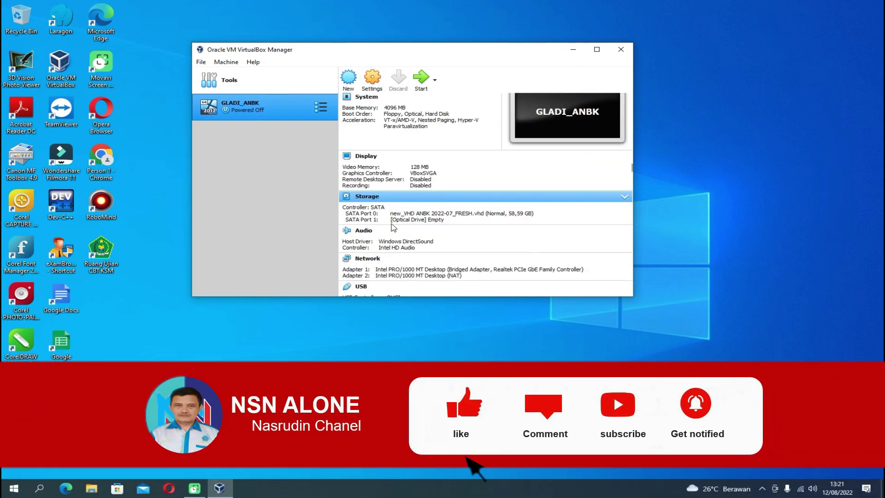
pyautogui.scroll(-1, 392, 227)
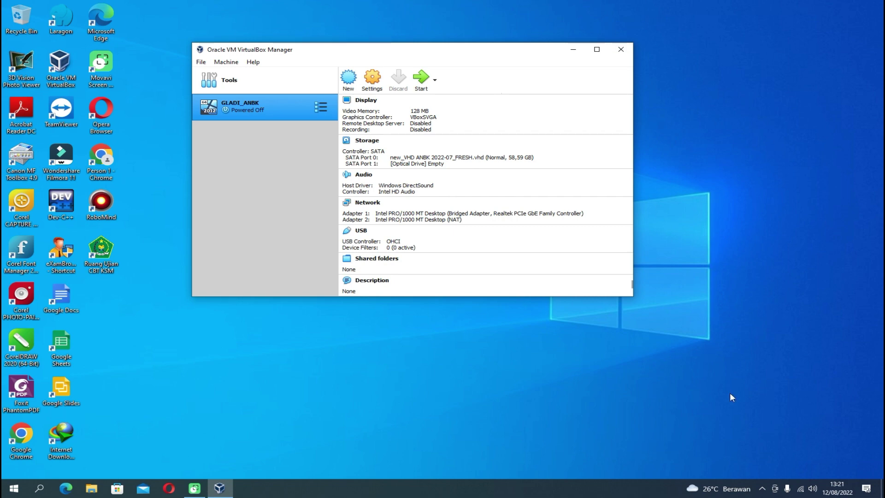
pyautogui.click(778, 471)
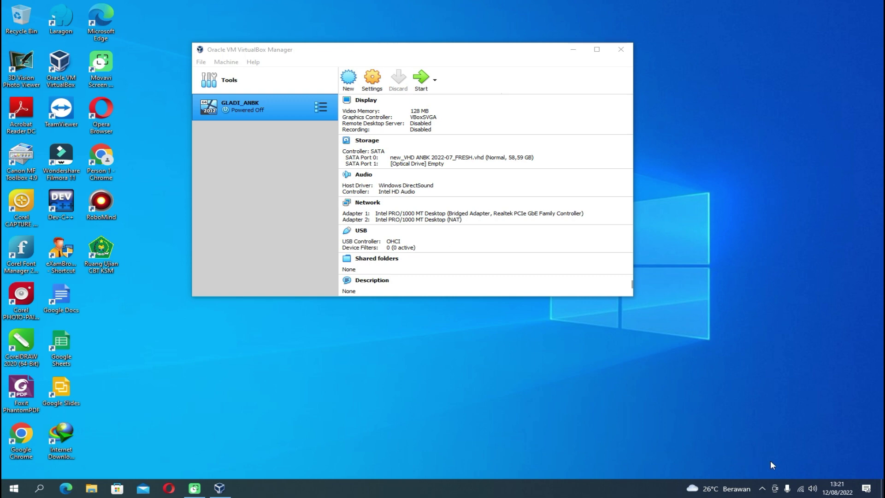
pyautogui.moveTo(299, 111); pyautogui.dragTo(317, 80)
pyautogui.moveTo(468, 70)
pyautogui.mouseDown()
pyautogui.moveTo(405, 54)
pyautogui.moveTo(425, 111)
pyautogui.moveTo(463, 71)
pyautogui.mouseUp()
pyautogui.moveTo(550, 109); pyautogui.dragTo(472, 177)
pyautogui.moveTo(464, 108); pyautogui.dragTo(533, 168)
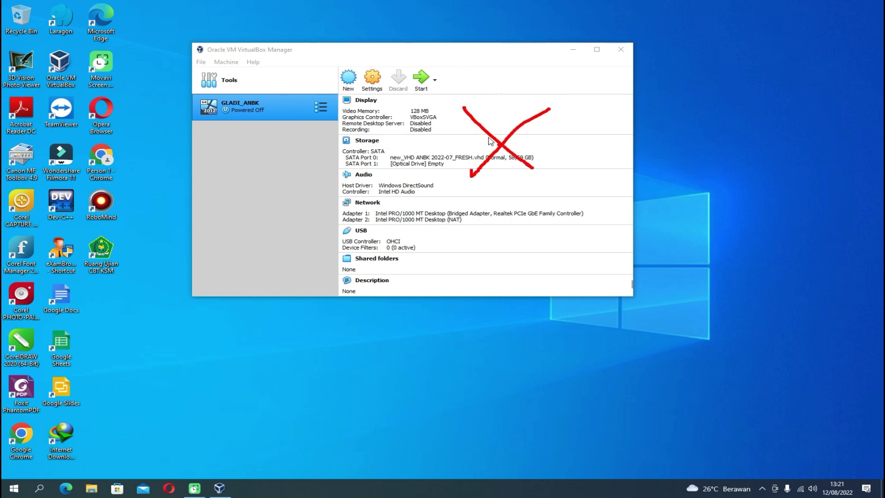
pyautogui.moveTo(456, 85)
pyautogui.mouseDown()
pyautogui.moveTo(440, 60)
pyautogui.moveTo(409, 66)
pyautogui.moveTo(405, 94)
pyautogui.moveTo(445, 98)
pyautogui.moveTo(459, 85)
pyautogui.mouseUp()
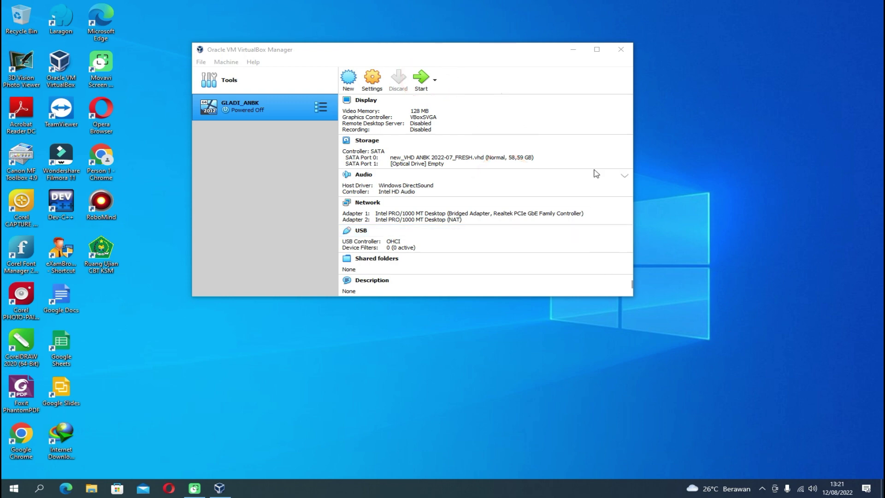
# - Close VirtualBox Manager and open the PREREQUISITES-AN2022-MEI folder inside D:\ANBK 2022 in File Explorer
pyautogui.click(624, 52)
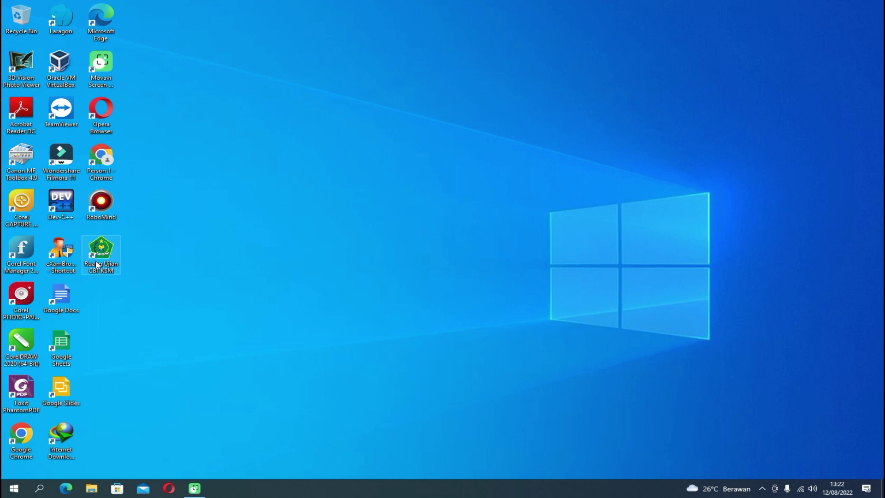
pyautogui.click(68, 273)
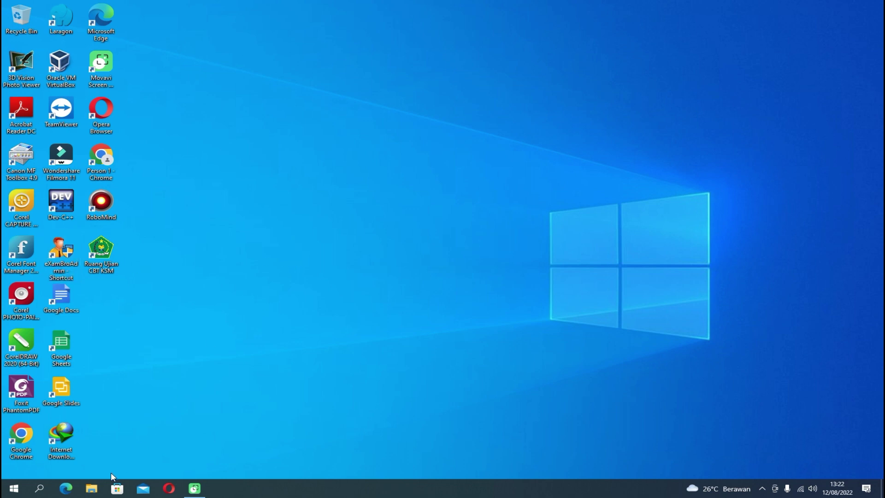
pyautogui.click(96, 488)
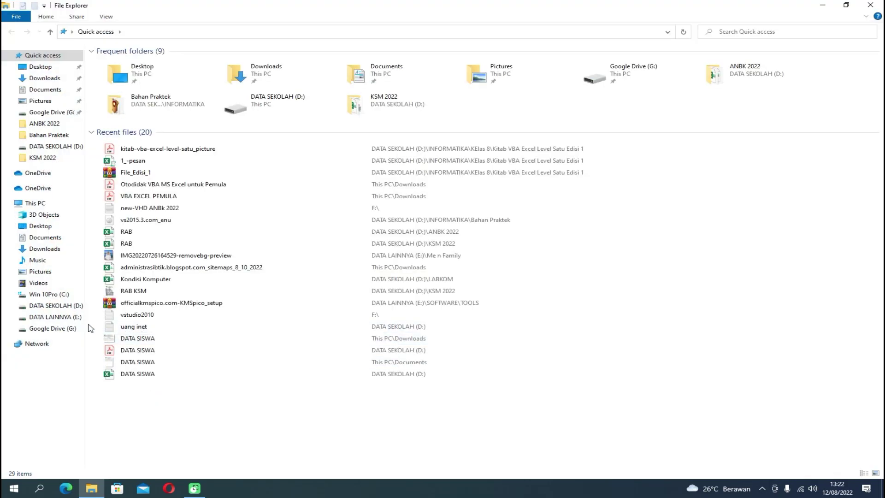
pyautogui.click(73, 306)
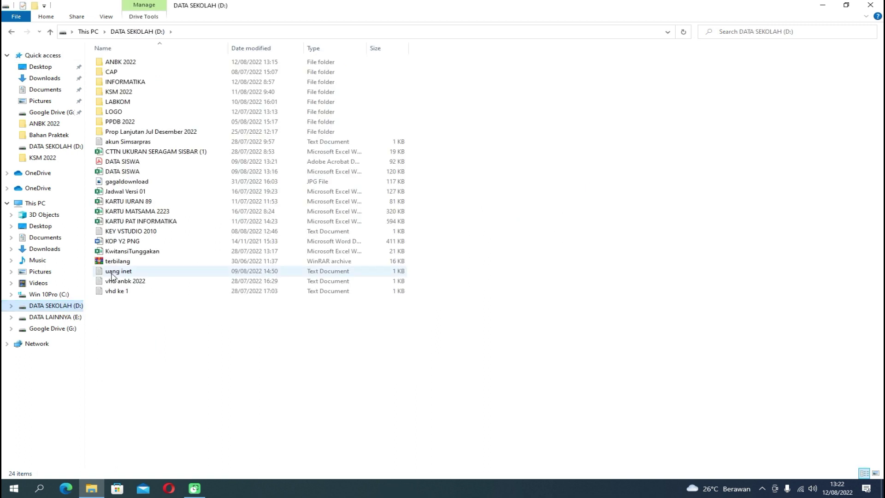
pyautogui.click(131, 65)
pyautogui.doubleClick(132, 64)
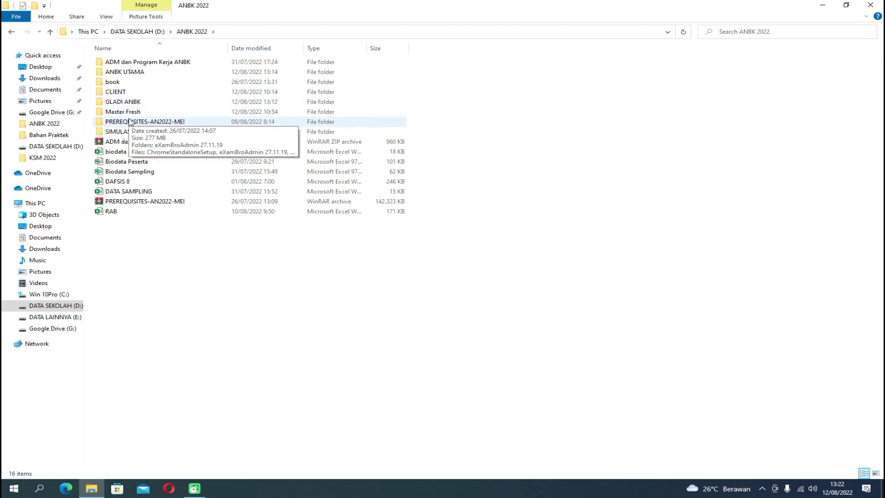
pyautogui.doubleClick(129, 121)
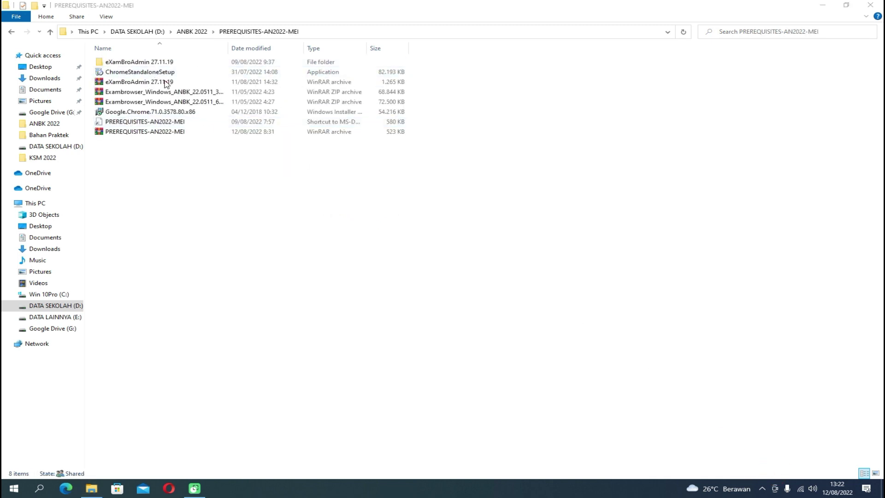
# - Widen the name column to read the full Exambrowser archive names, and close the folder window
pyautogui.moveTo(151, 69)
pyautogui.mouseDown()
pyautogui.moveTo(182, 68)
pyautogui.moveTo(190, 58)
pyautogui.moveTo(164, 52)
pyautogui.moveTo(147, 68)
pyautogui.mouseUp()
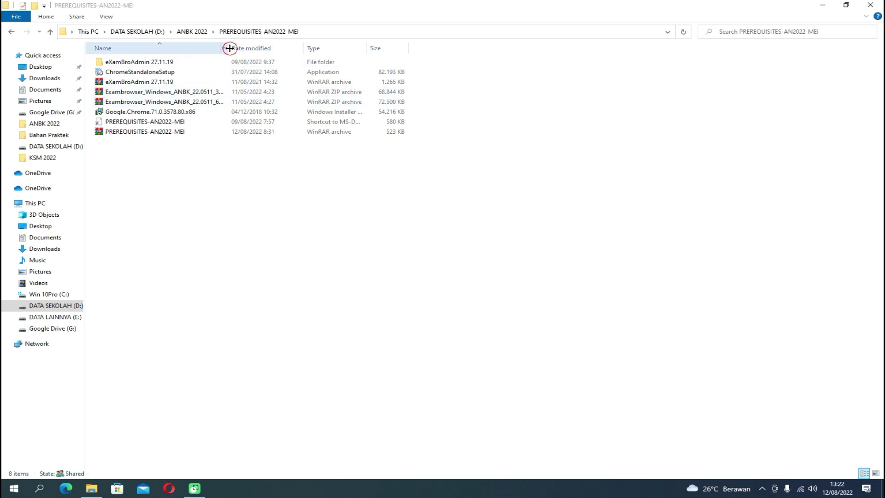
pyautogui.moveTo(229, 48); pyautogui.dragTo(276, 48)
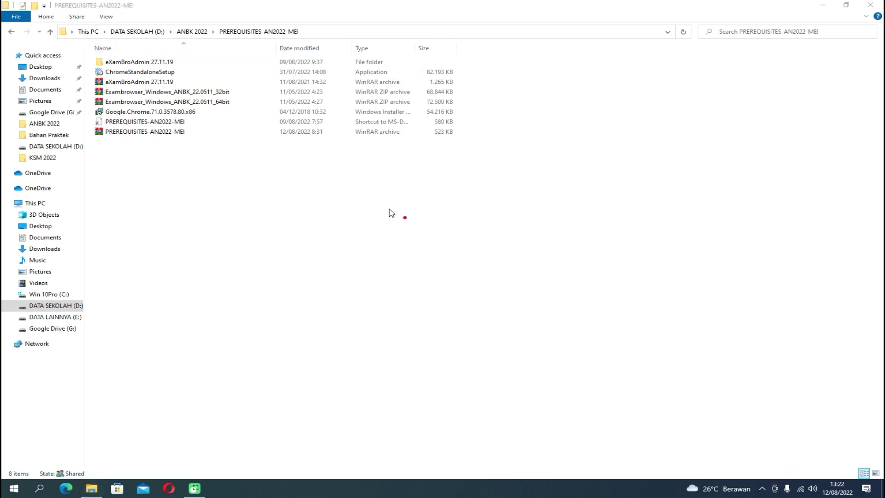
pyautogui.moveTo(197, 96); pyautogui.dragTo(213, 97)
pyautogui.moveTo(238, 92)
pyautogui.mouseDown()
pyautogui.moveTo(261, 86)
pyautogui.moveTo(257, 93)
pyautogui.moveTo(221, 78)
pyautogui.moveTo(182, 80)
pyautogui.moveTo(164, 104)
pyautogui.moveTo(179, 115)
pyautogui.moveTo(235, 113)
pyautogui.moveTo(254, 94)
pyautogui.mouseUp()
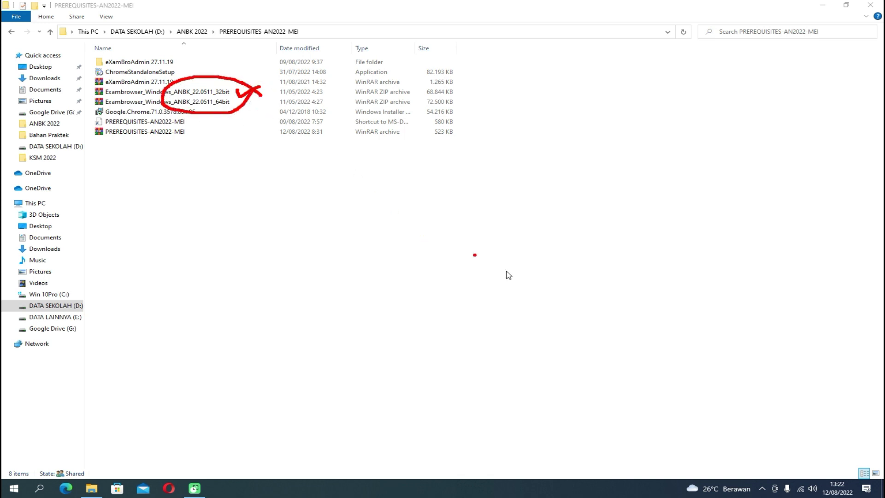
pyautogui.press('Escape')
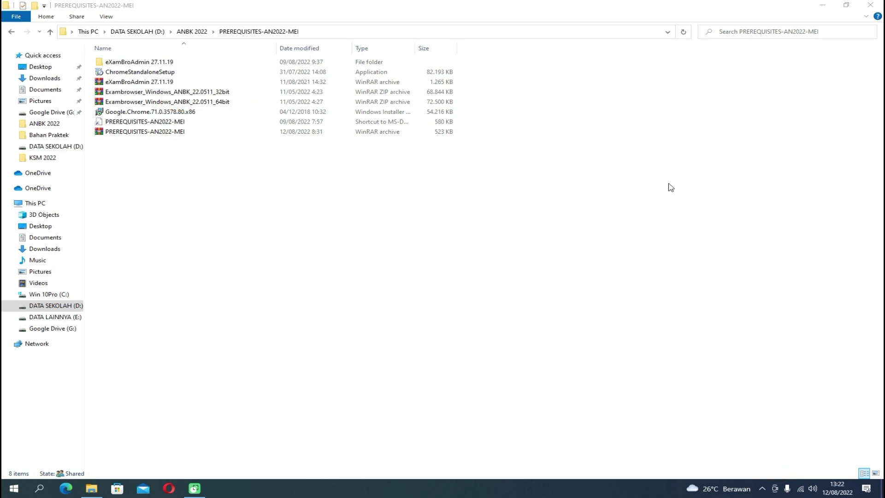
pyautogui.click(870, 6)
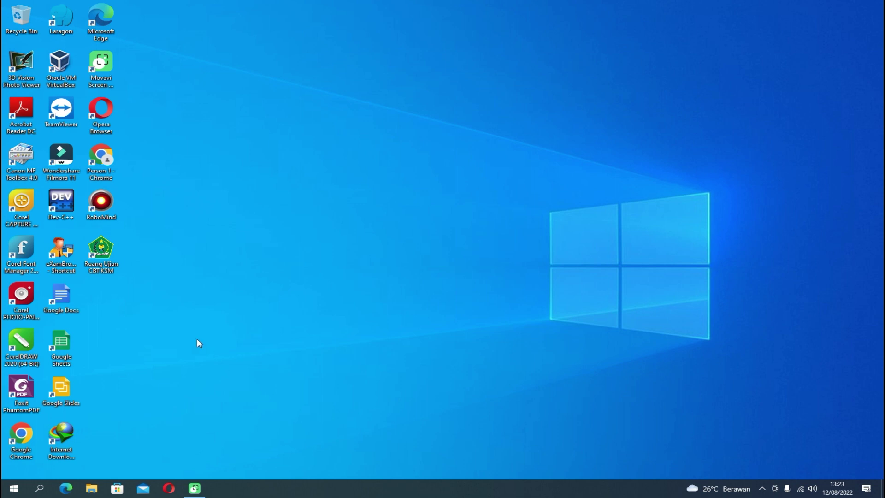
# - Launch eXamBroAdmin from its desktop shortcut and set the virtual machine name to GLADI_ANBK
pyautogui.click(67, 264)
pyautogui.doubleClick(67, 260)
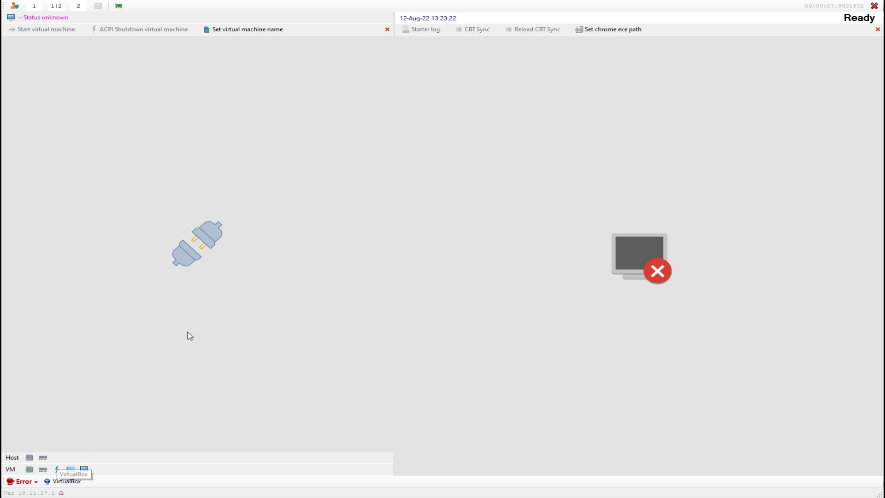
pyautogui.click(267, 31)
pyautogui.click(533, 253)
pyautogui.click(491, 263)
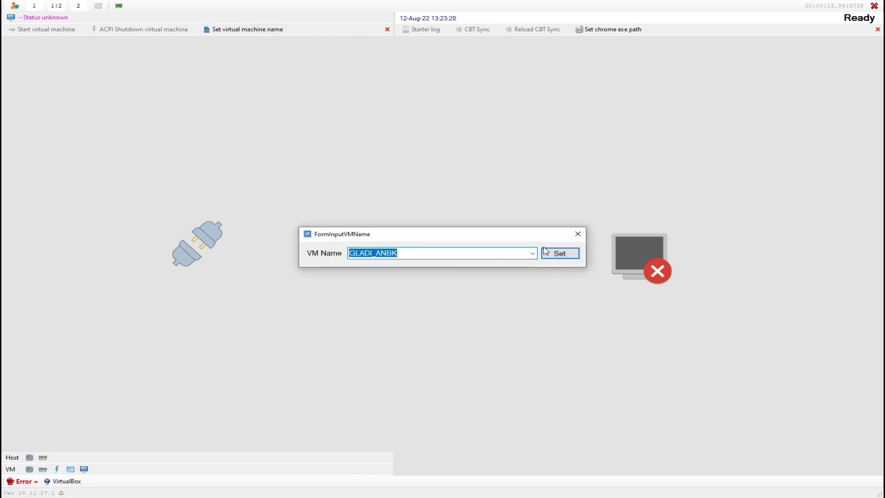
pyautogui.click(557, 257)
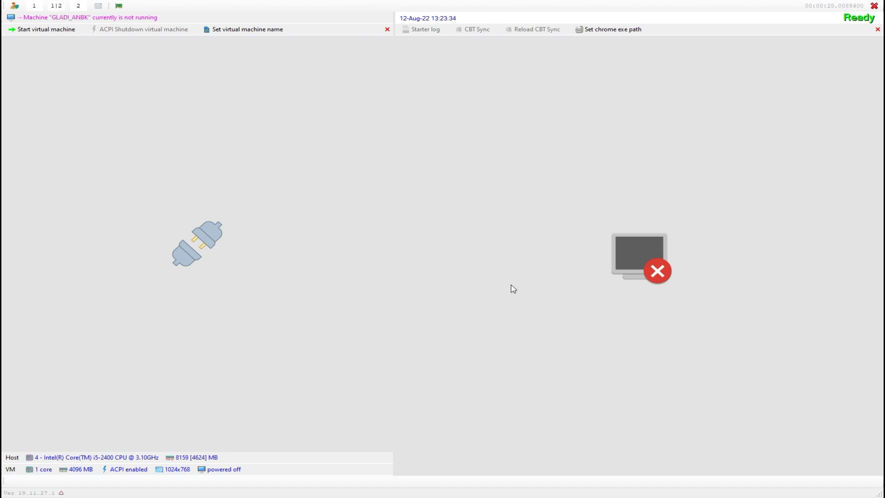
# - Start the GLADI_ANBK virtual machine and cancel the CBT Sync update
pyautogui.click(61, 33)
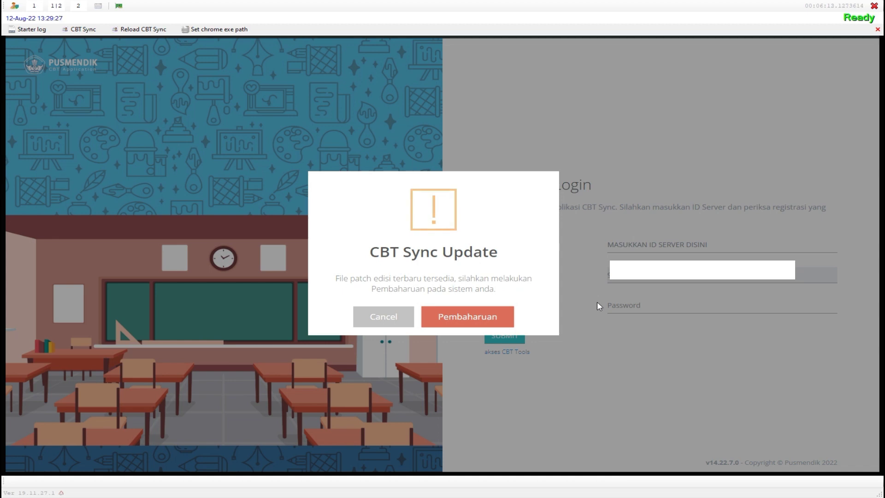
pyautogui.click(387, 326)
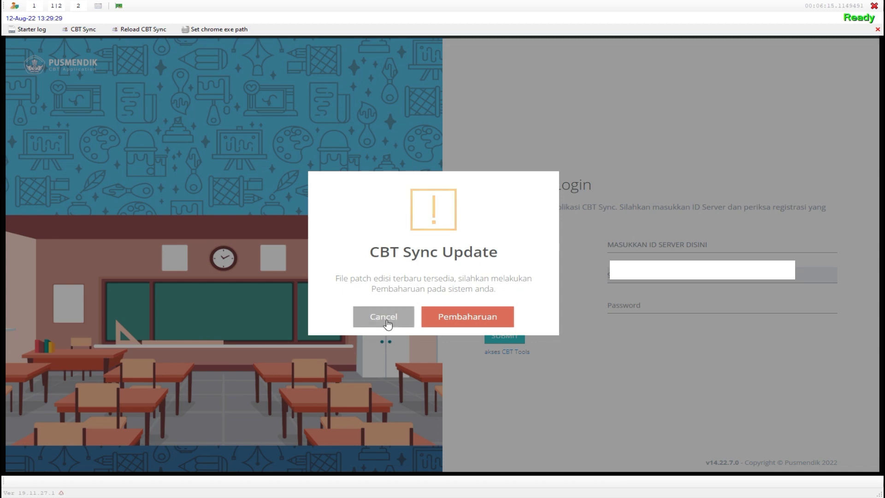